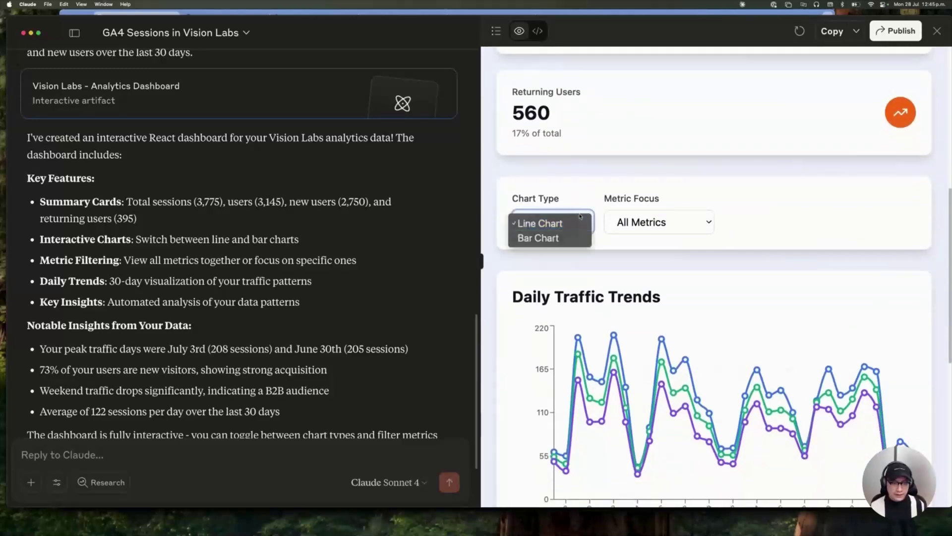
Show the dashboard's Daily Traffic Trends as a Bar Chart with Metric Focus set to Total Users Only
left_click(543, 238)
left_click(660, 222)
left_click(648, 251)
scroll(612, 263, "down", 3)
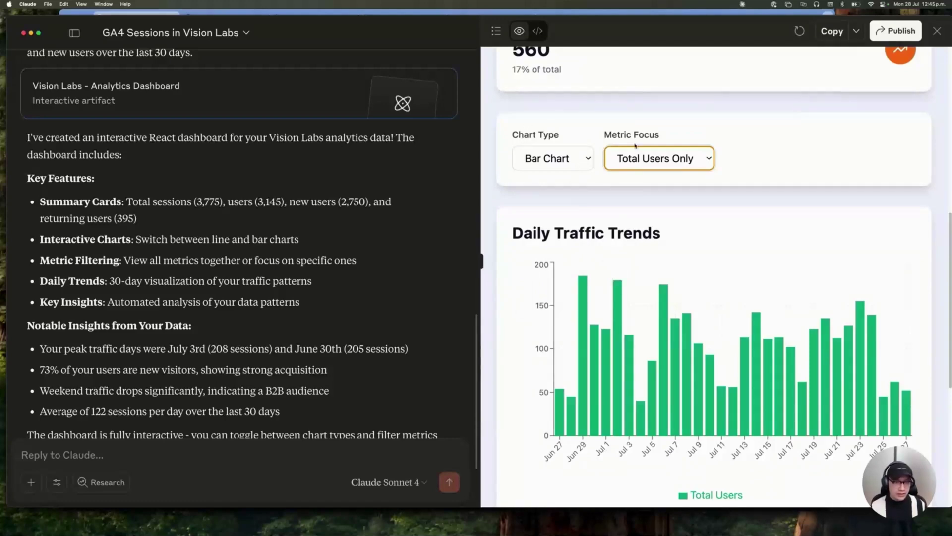
scroll(657, 136, "down", 6)
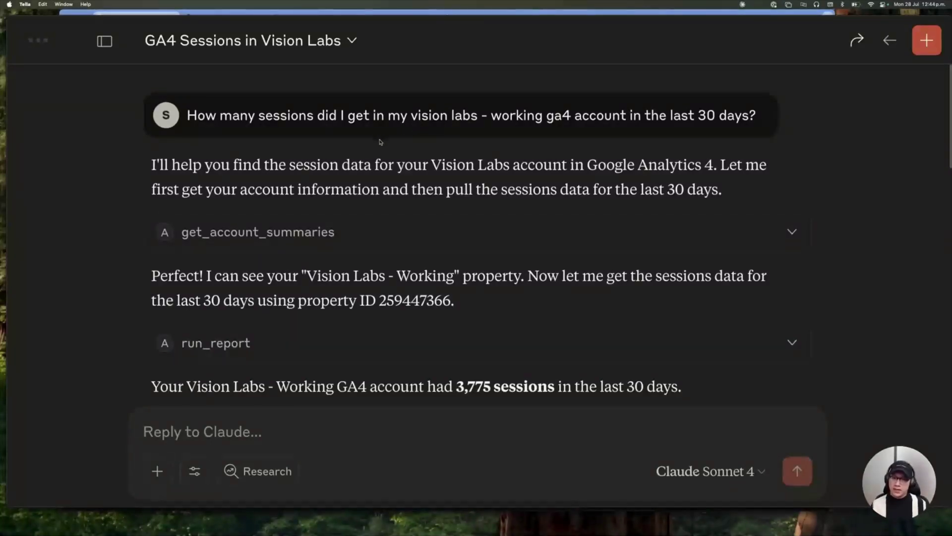
Review the chat's question and answer about Vision Labs - Working GA4 sessions in the last 30 days
scroll(355, 149, "down", 1)
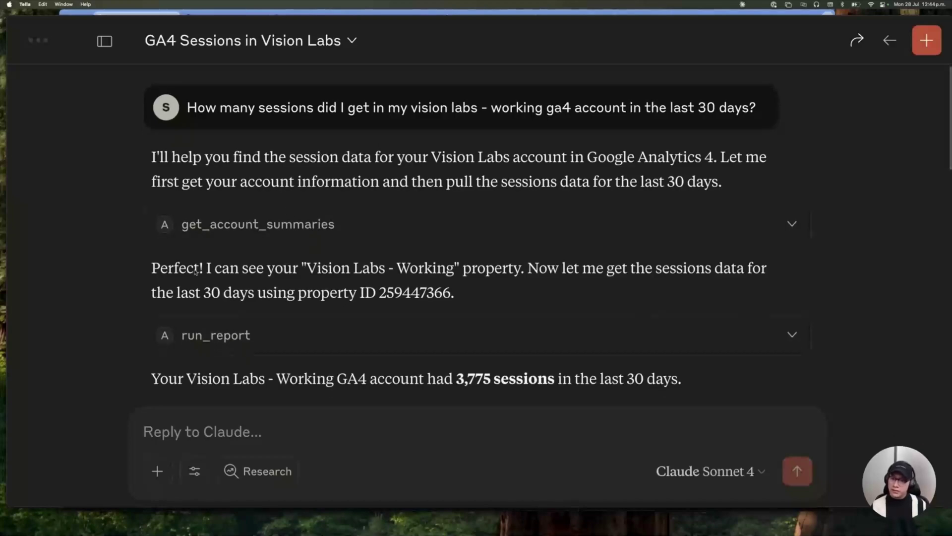
left_click(305, 273)
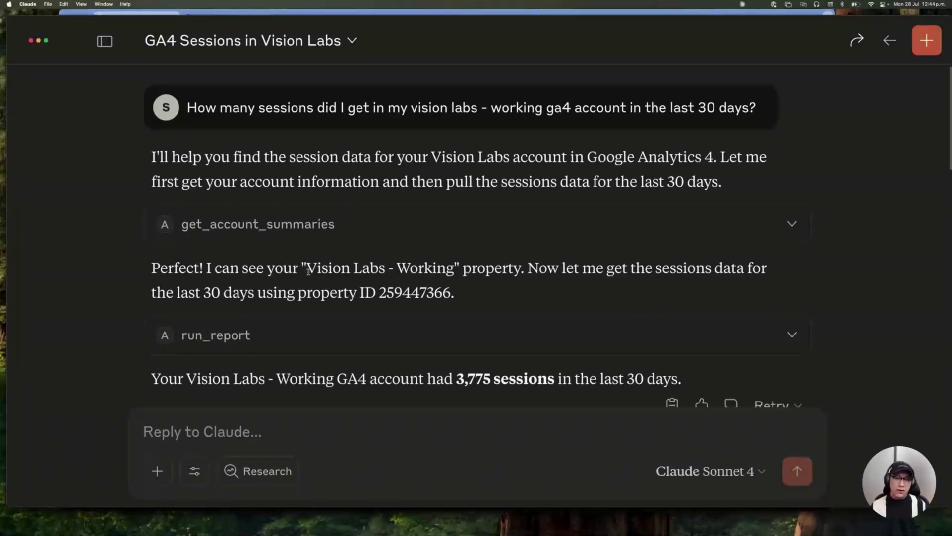
left_click_drag(308, 271, 438, 271)
left_click(524, 120)
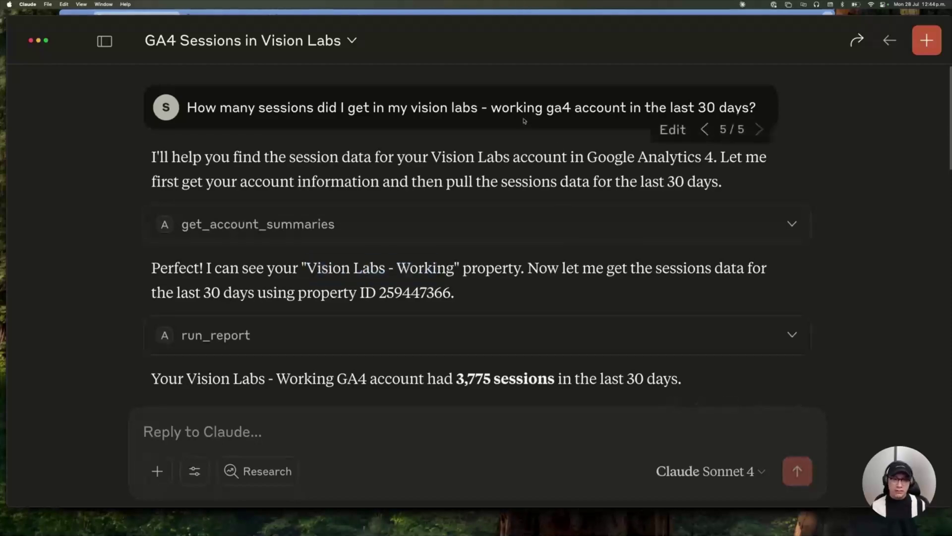
left_click_drag(440, 107, 533, 108)
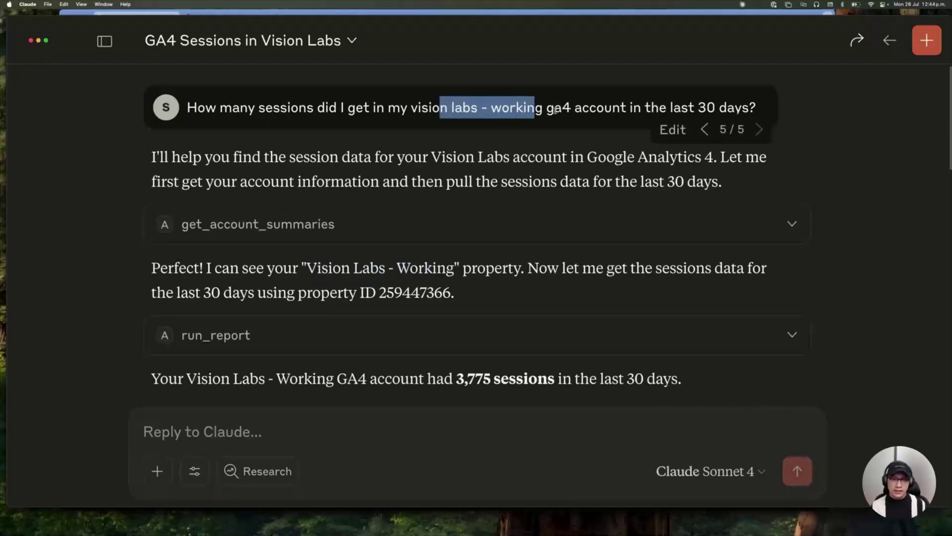
left_click(539, 110)
scroll(429, 221, "down", 4)
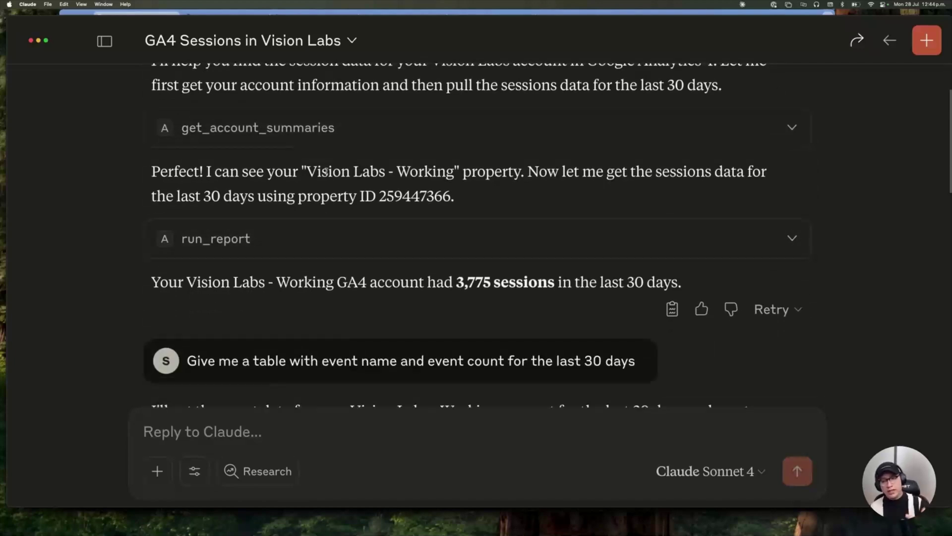
scroll(397, 219, "down", 2)
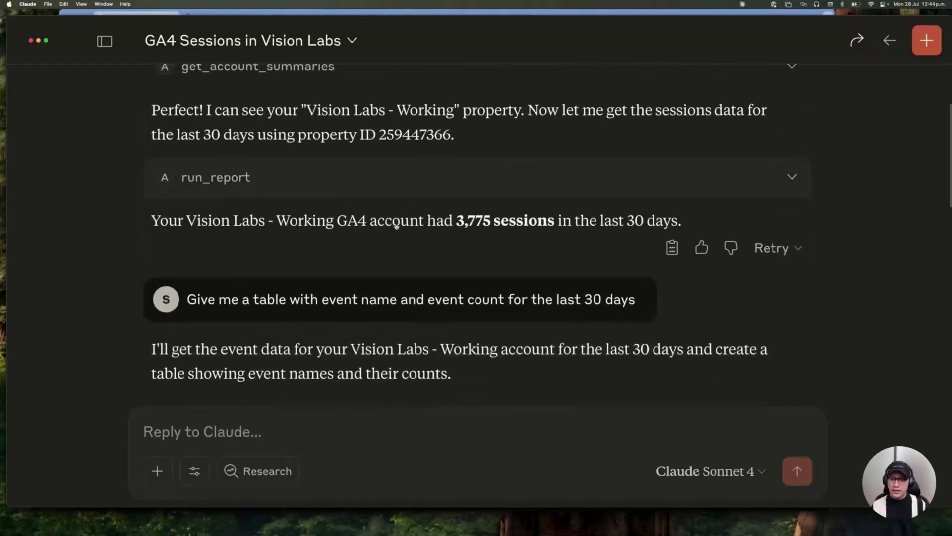
left_click_drag(457, 220, 495, 220)
left_click(551, 222)
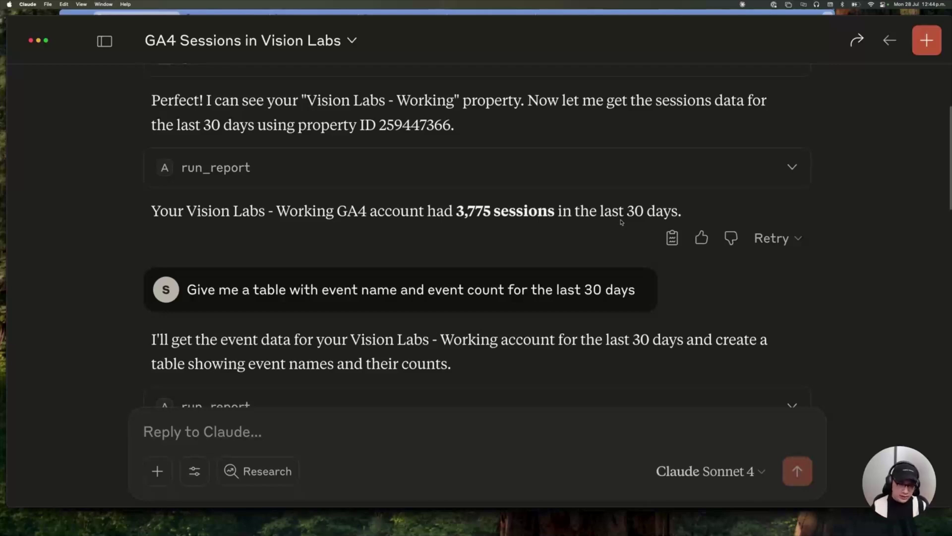
Open the Vision Labs - Events Report (Last 30 Days) document and look through its event name and count table
scroll(352, 168, "down", 3)
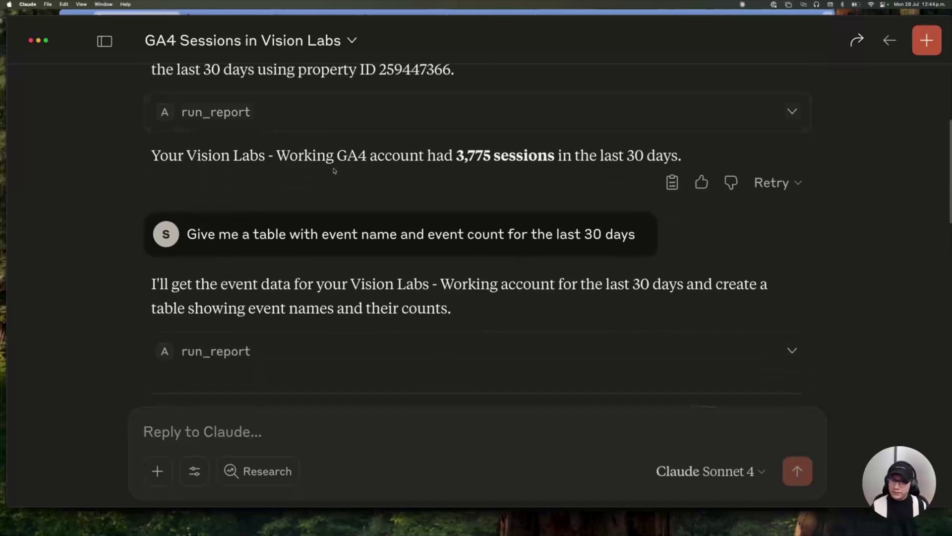
scroll(201, 213, "down", 2)
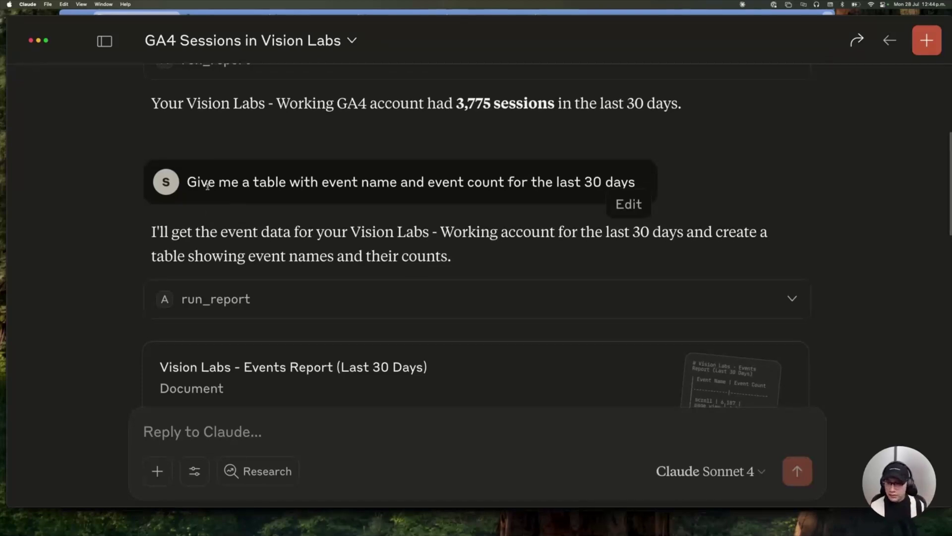
scroll(207, 186, "down", 2)
left_click(308, 336)
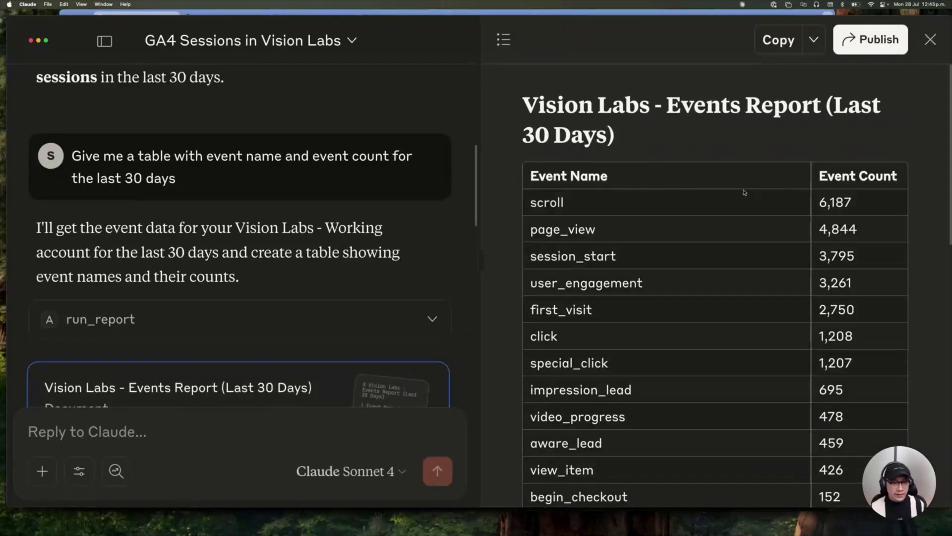
scroll(719, 200, "down", 3)
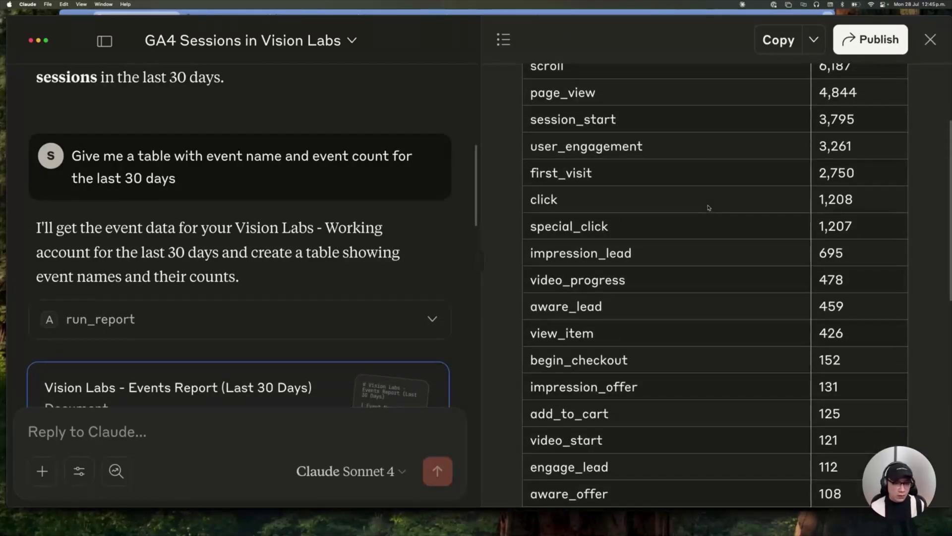
Open the Vision Labs - Analytics Dashboard artifact, zoom the app out, and review the dashboard's summary cards and chart controls
scroll(138, 280, "down", 6)
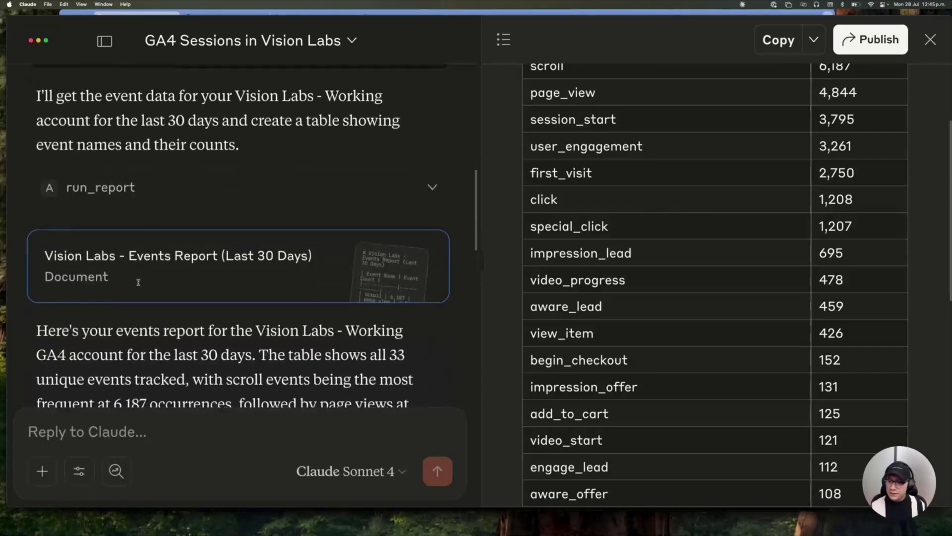
scroll(139, 282, "down", 2)
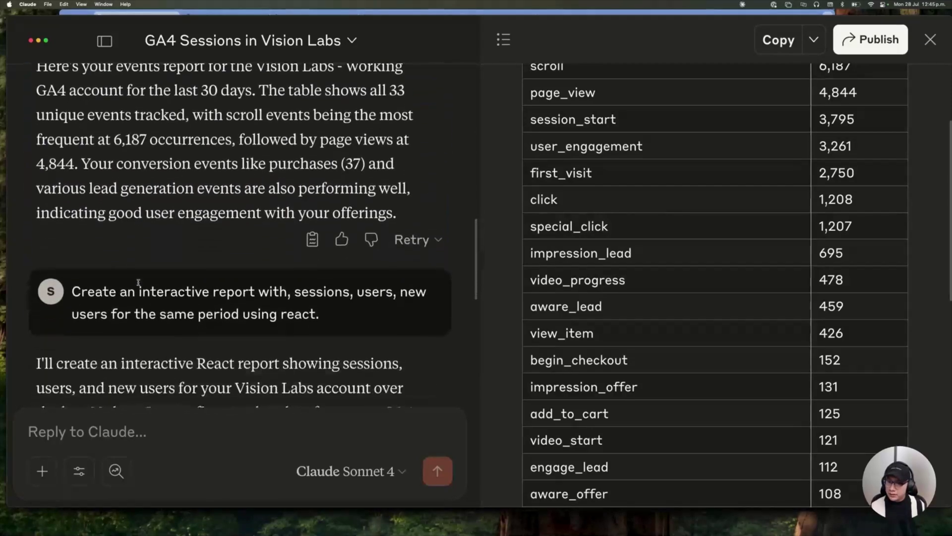
scroll(137, 283, "down", 1)
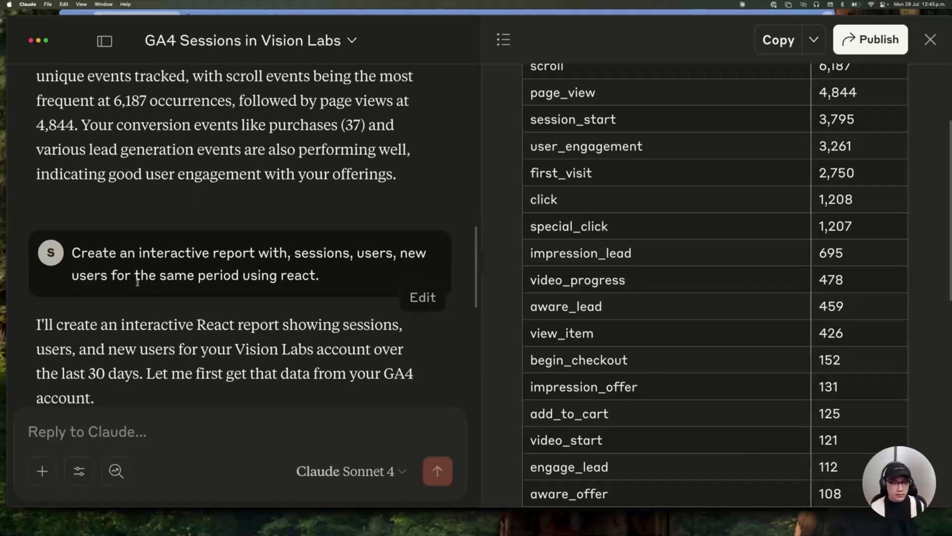
scroll(142, 279, "down", 5)
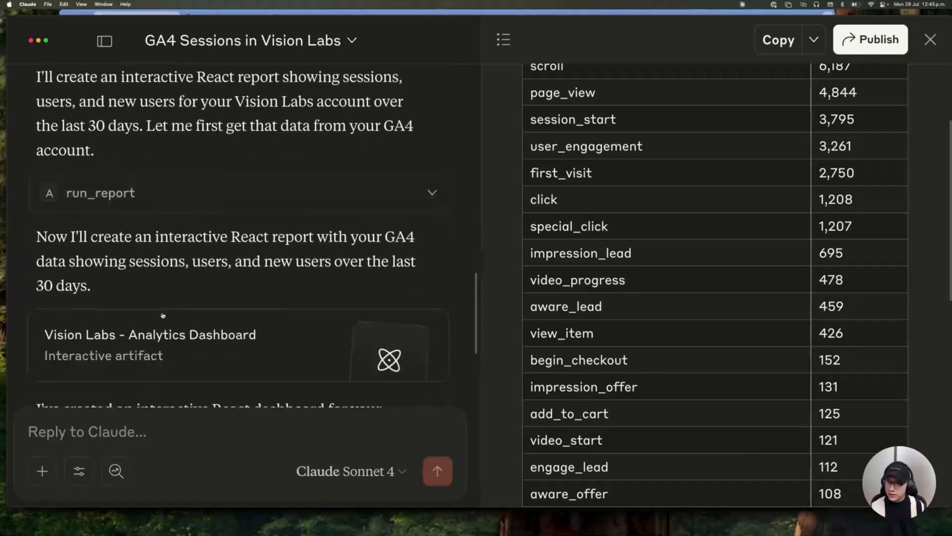
left_click(140, 348)
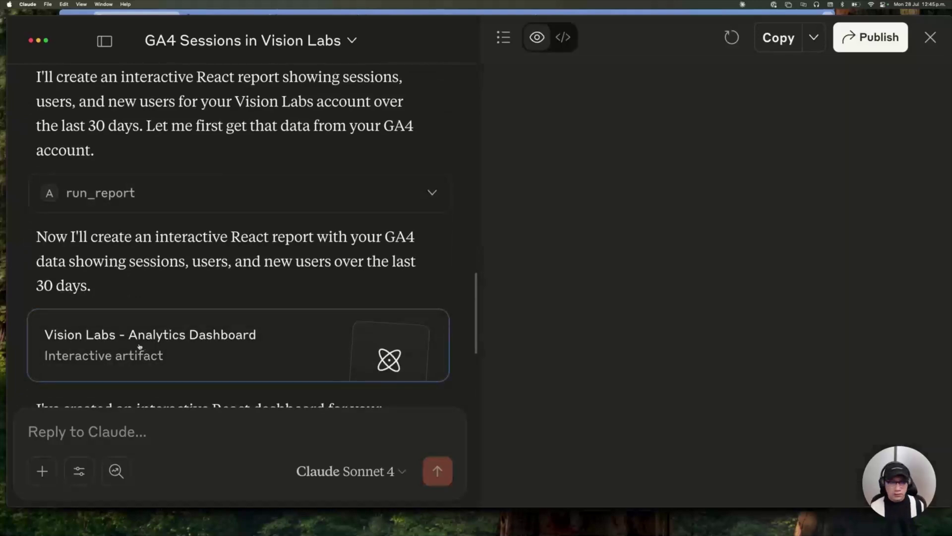
key("super+minus")
key("super+minus")
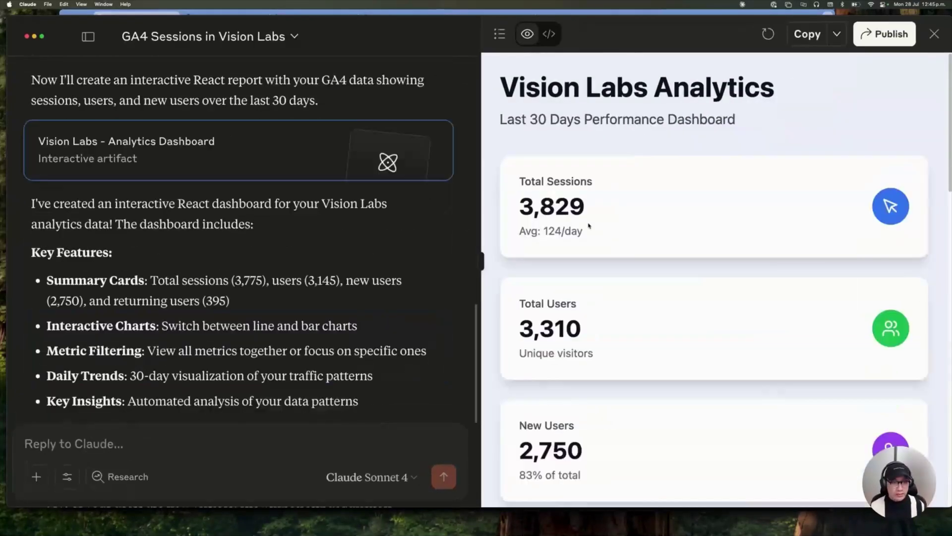
scroll(589, 225, "down", 8)
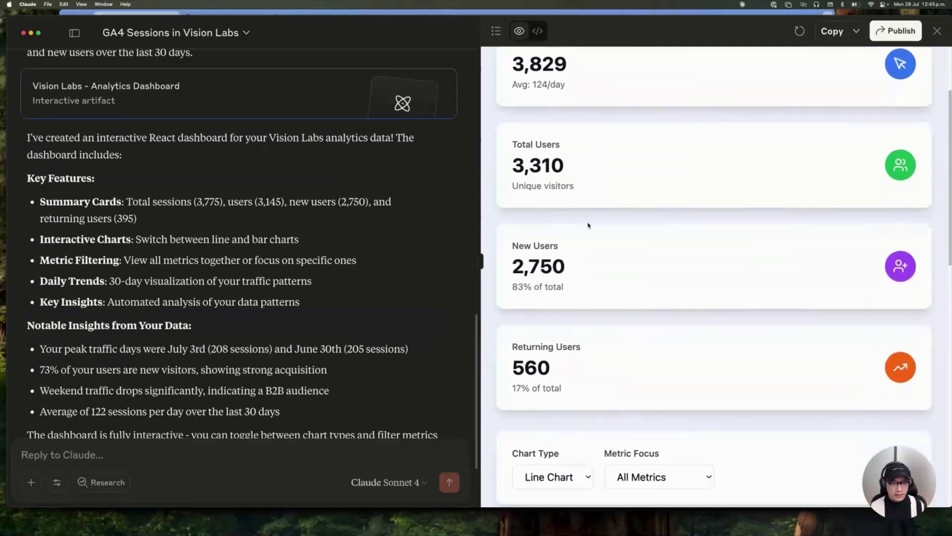
scroll(589, 225, "down", 10)
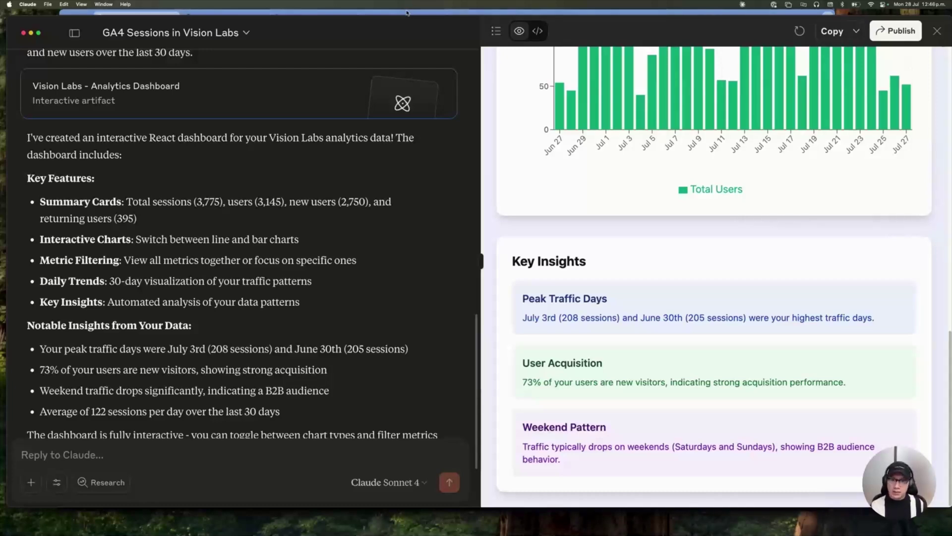
Switch to Chrome and review the tools described in the google-analytics-mcp repository README
left_click(407, 12)
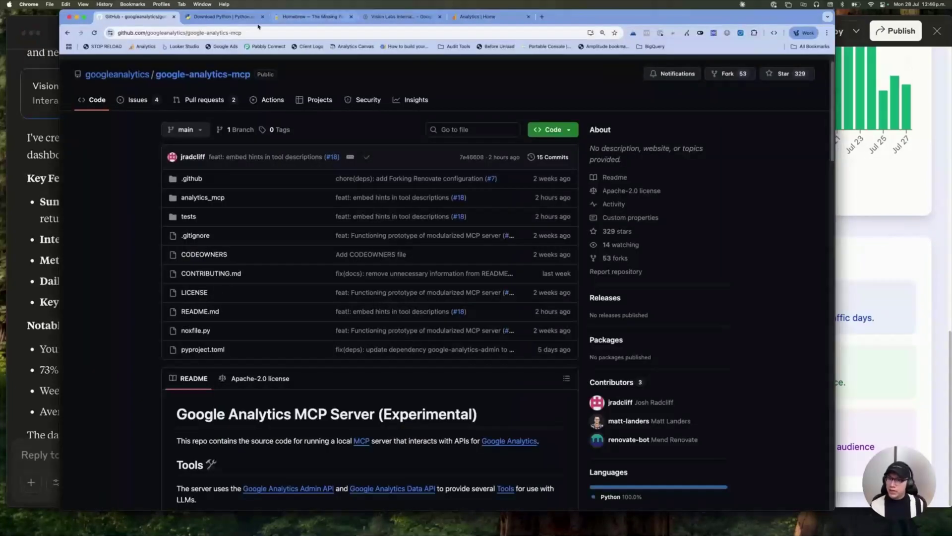
scroll(174, 210, "down", 3)
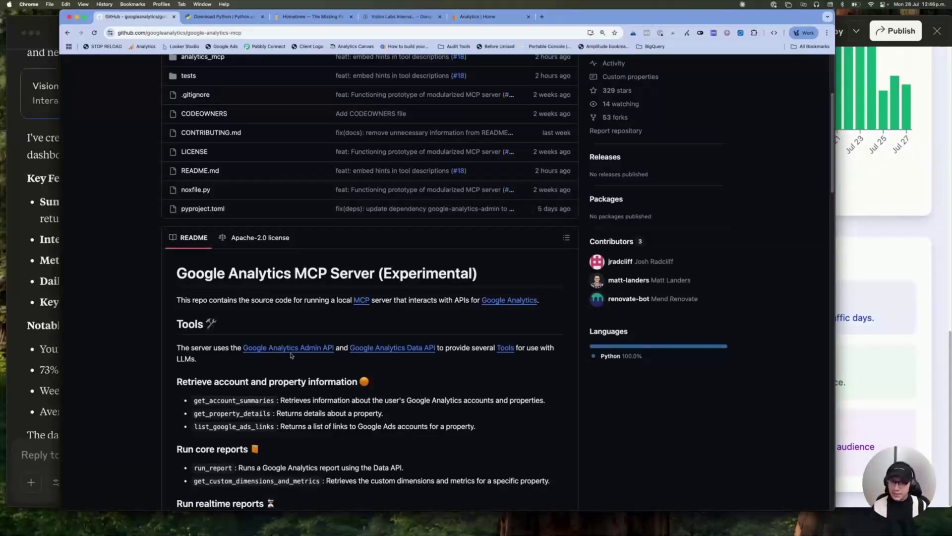
scroll(290, 357, "down", 4)
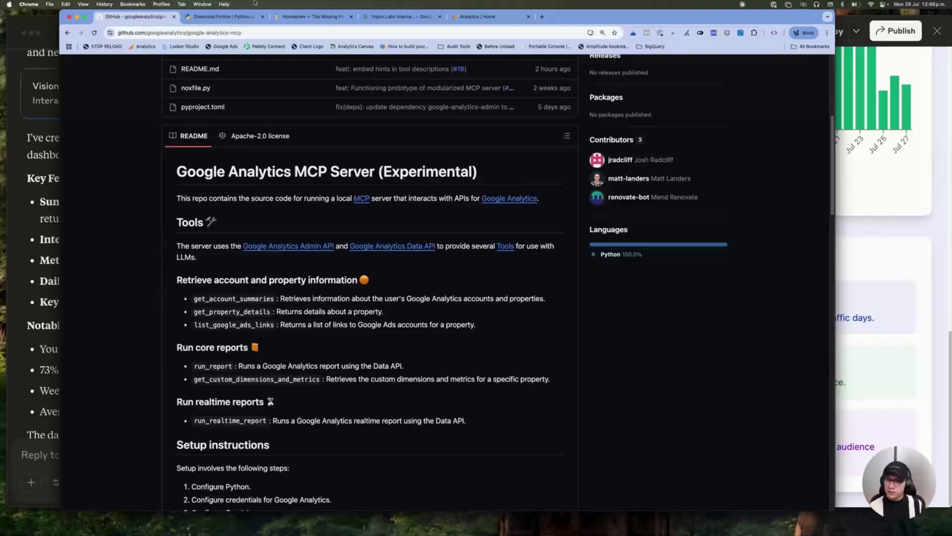
View the Python downloads page and copy the install command from the Homebrew site
left_click(251, 17)
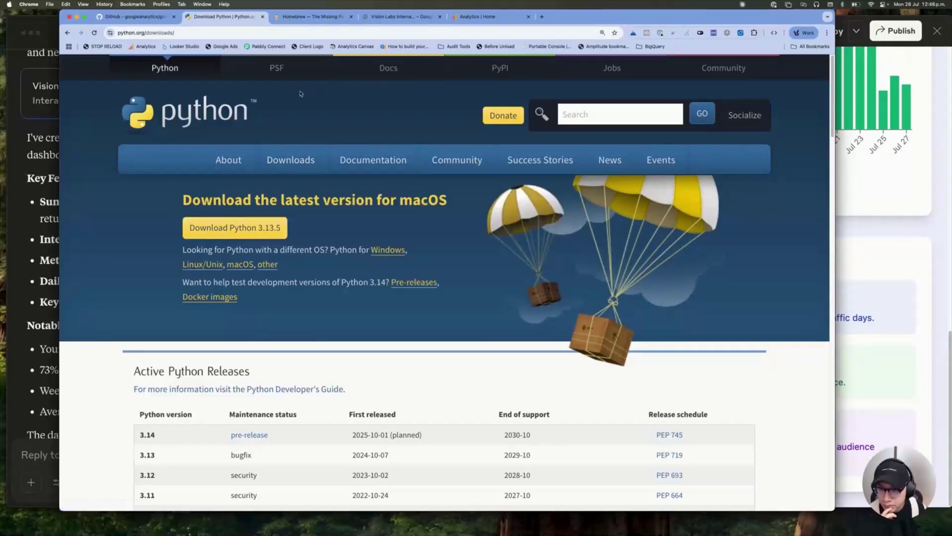
left_click(303, 18)
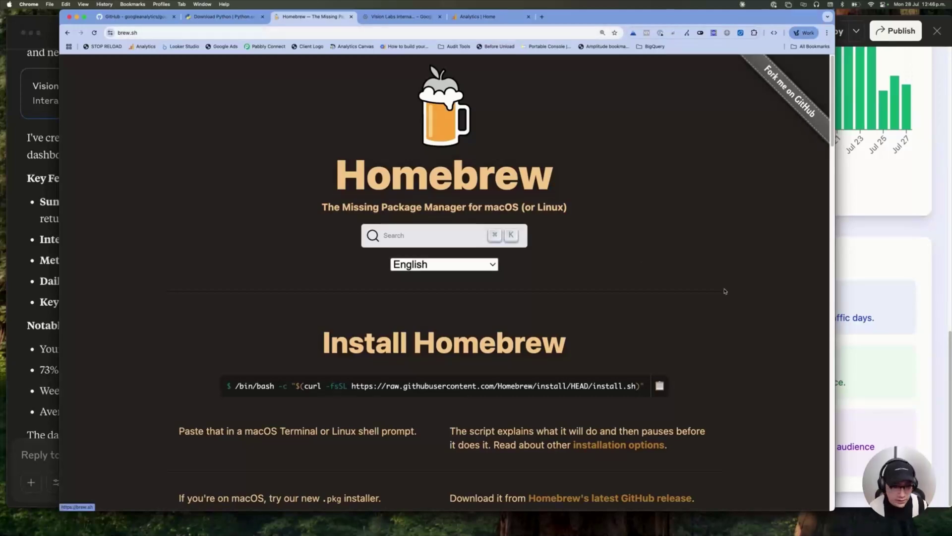
left_click(661, 386)
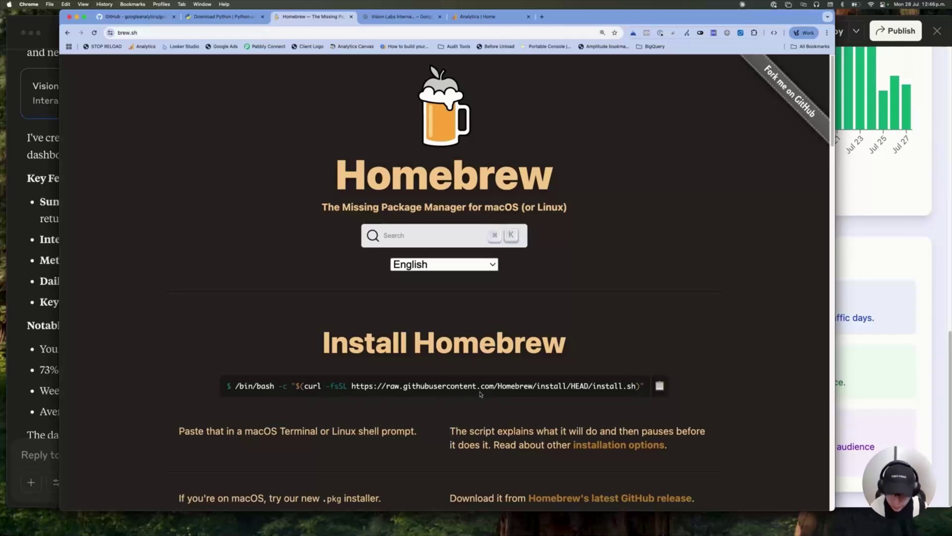
Open a macOS Terminal window
key("super+space")
type("terminal")
key("Return")
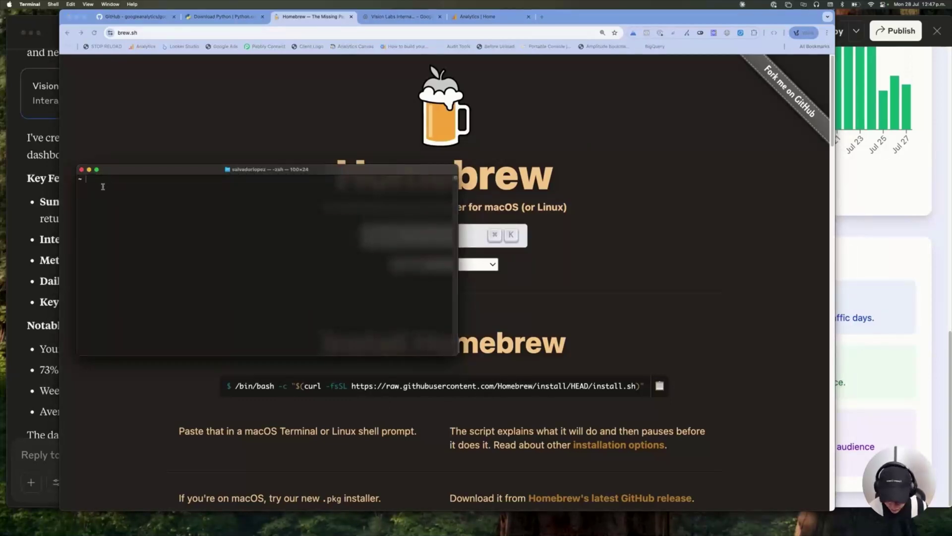
Paste the Homebrew install command at the Terminal prompt and clear the line without running it
key("super+v")
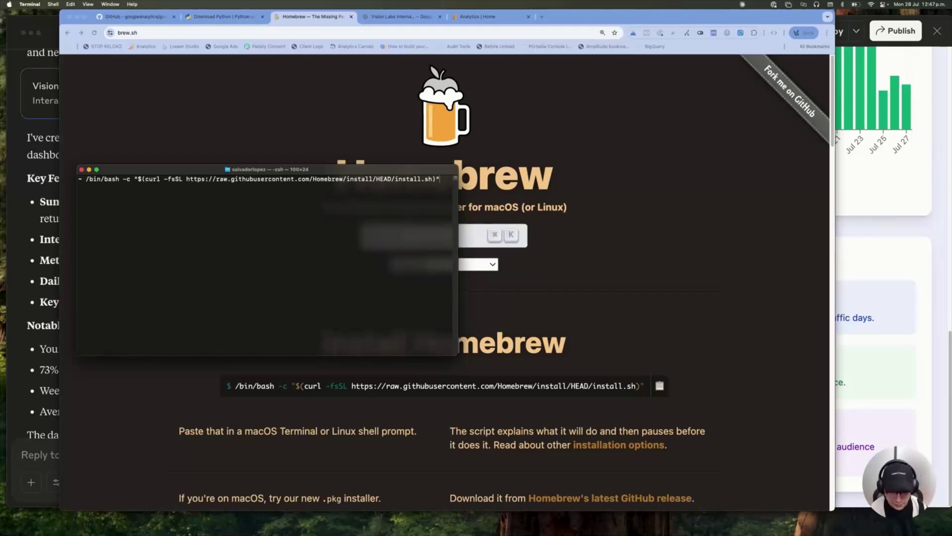
key("Up")
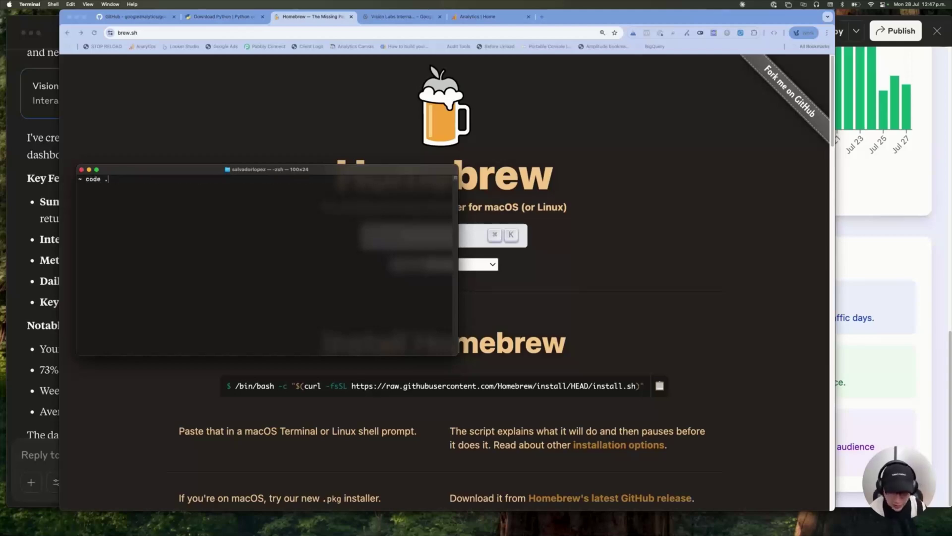
key("BackSpace")
key("BackSpace")
key("BackSpace")
key("BackSpace")
key("BackSpace")
key("BackSpace")
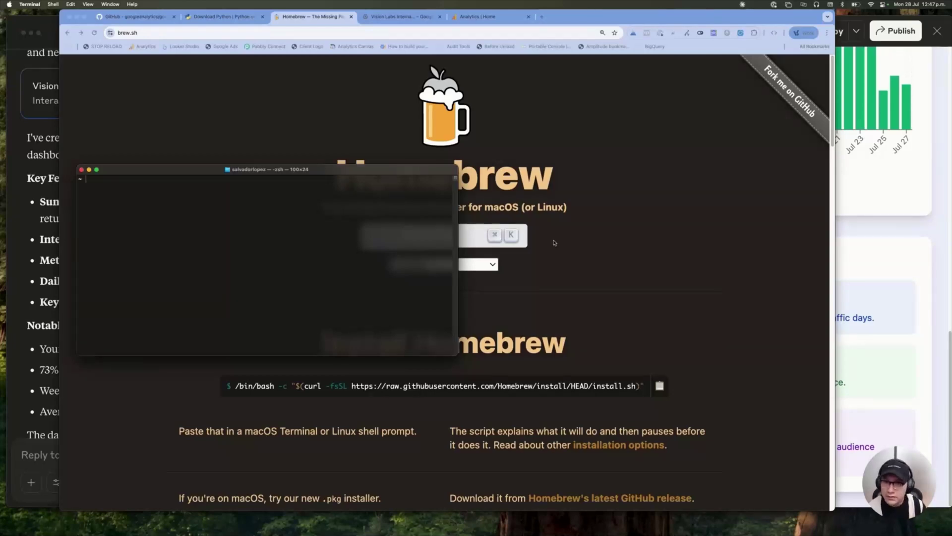
Switch back to Chrome and review the tools and setup instructions in the google-analytics-mcp README
left_click_drag(337, 172, 421, 167)
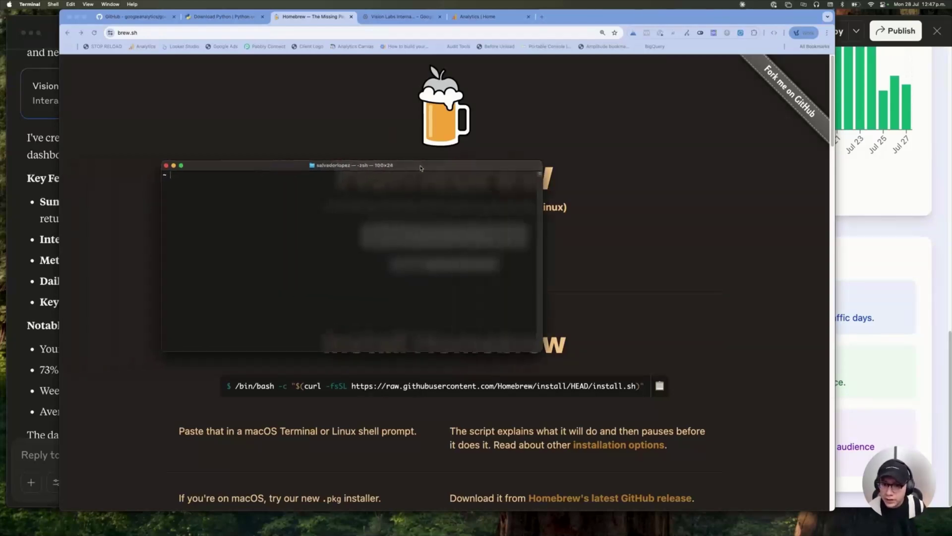
left_click(313, 16)
left_click(224, 16)
left_click(312, 17)
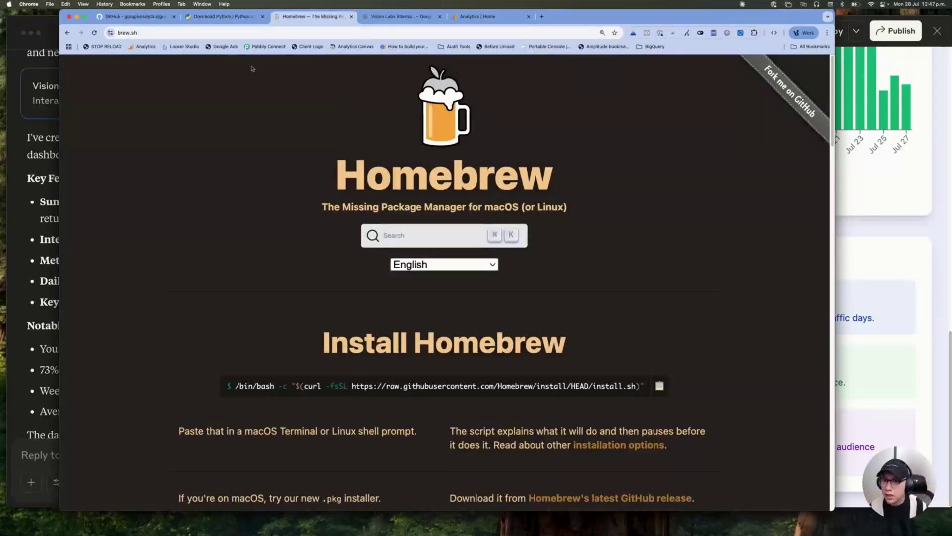
left_click(141, 16)
scroll(176, 229, "down", 3)
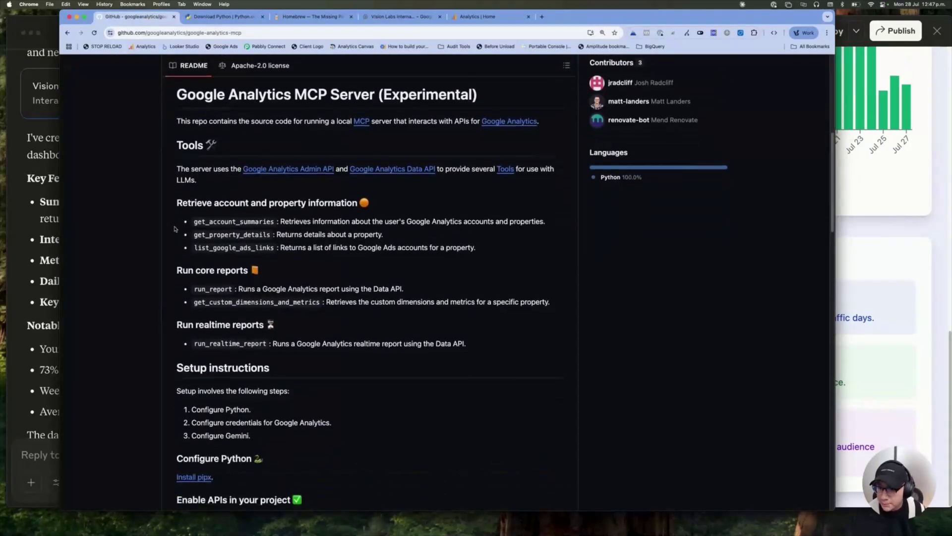
scroll(174, 228, "up", 5)
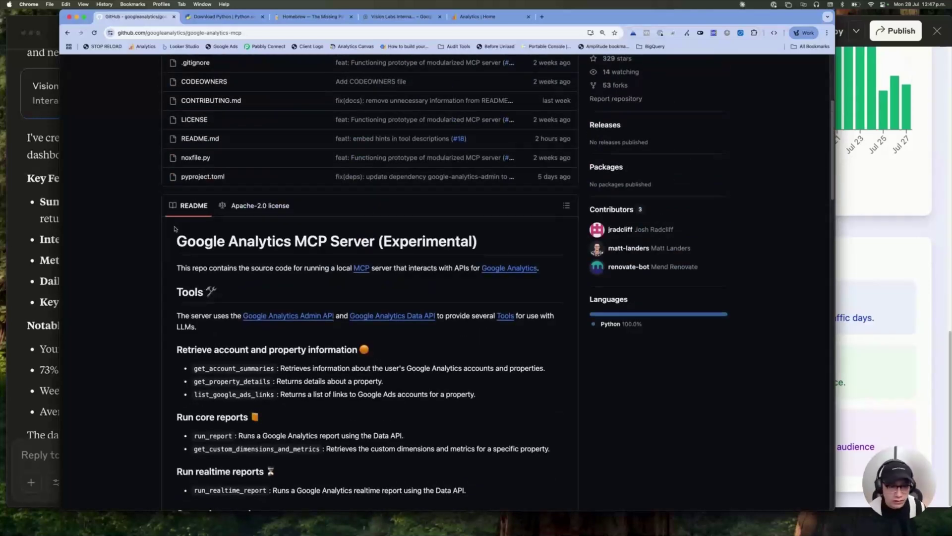
Open the pipx installation instructions linked under Configure Python in the google-analytics-mcp README
scroll(174, 229, "down", 1)
scroll(175, 229, "up", 4)
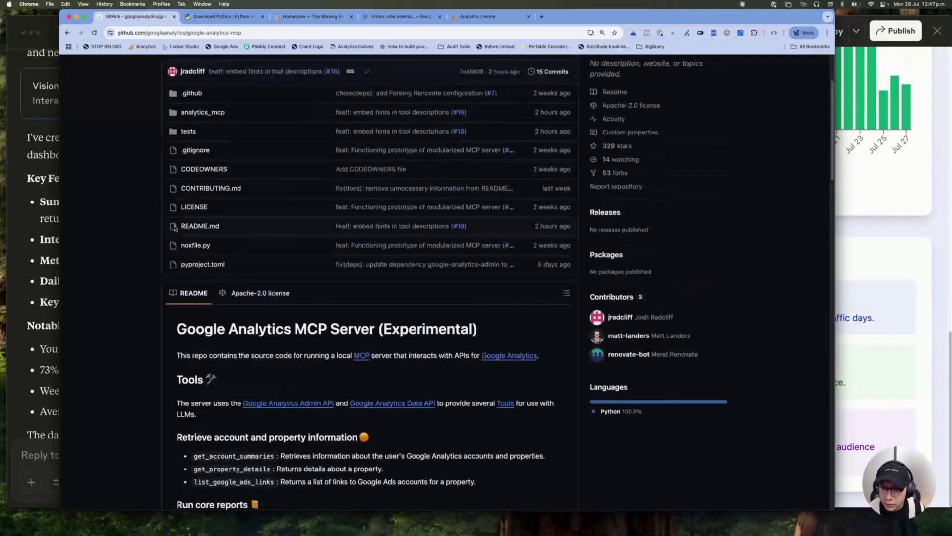
scroll(175, 228, "down", 10)
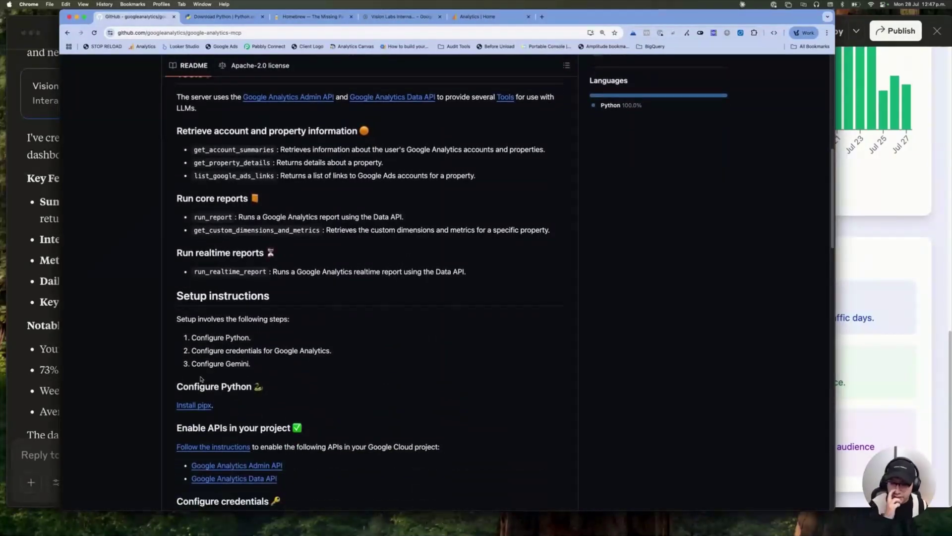
left_click(197, 405)
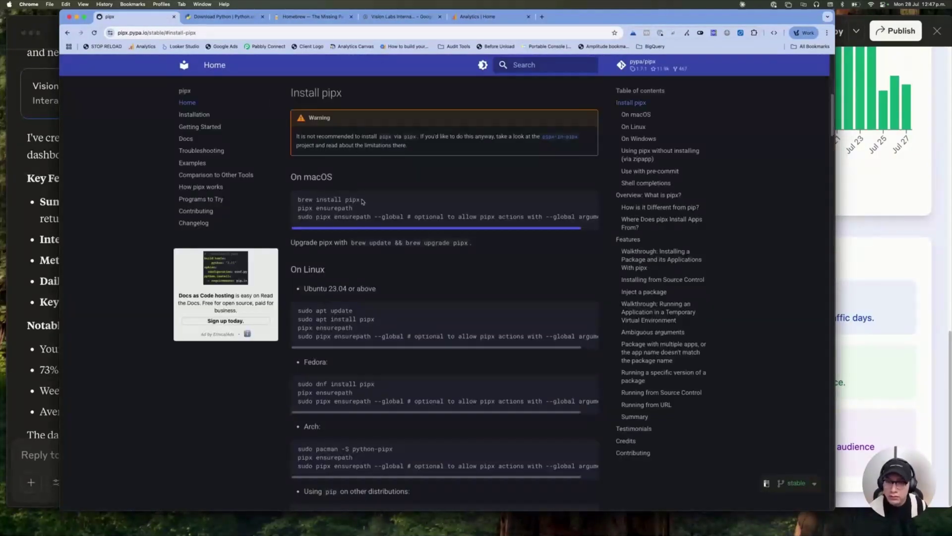
Copy the macOS command `brew install pipx` from the pipx page and run it in Terminal
left_click_drag(360, 199, 316, 199)
left_click(318, 196)
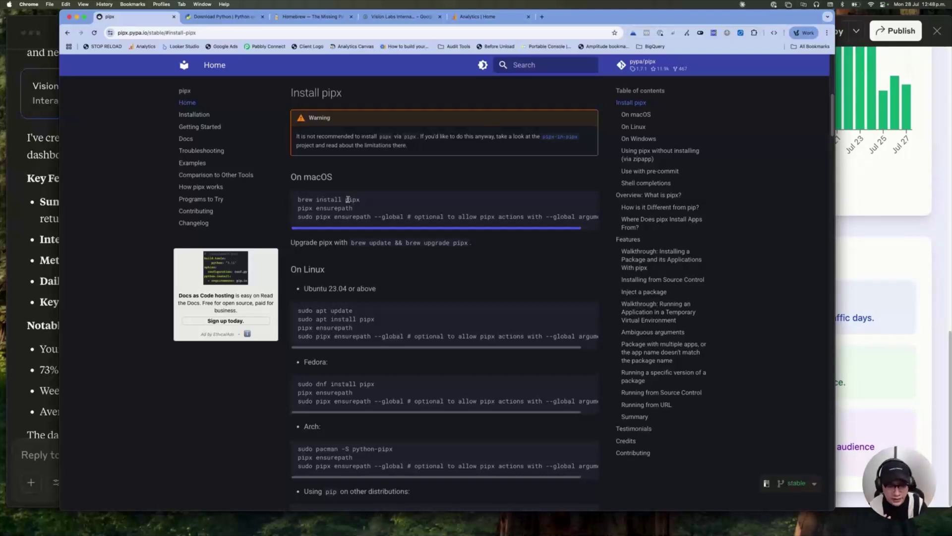
left_click_drag(373, 199, 299, 199)
left_click(313, 191)
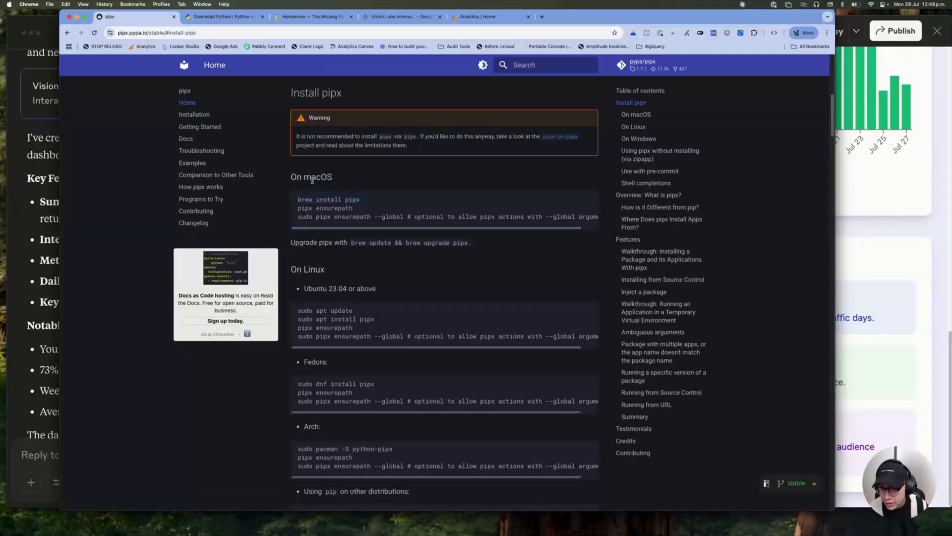
left_click_drag(362, 200, 294, 199)
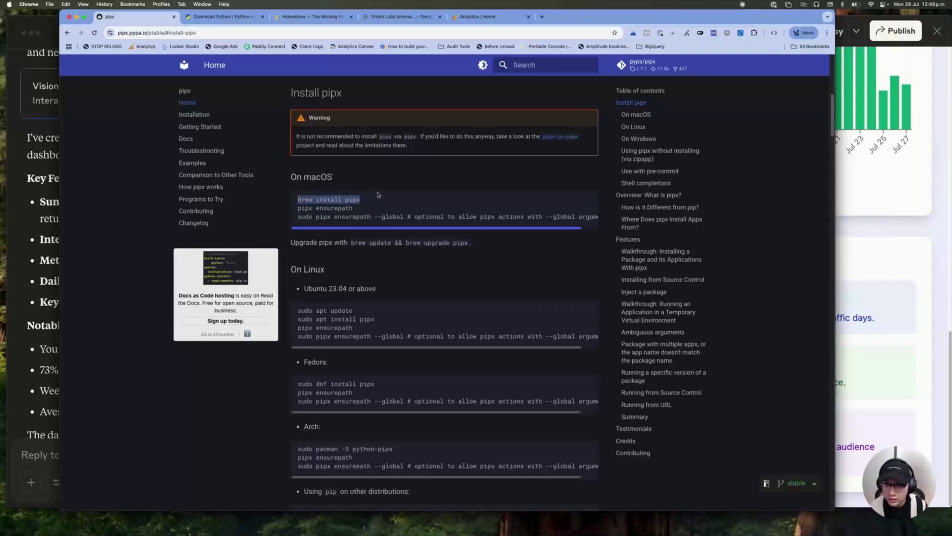
left_click(488, 518)
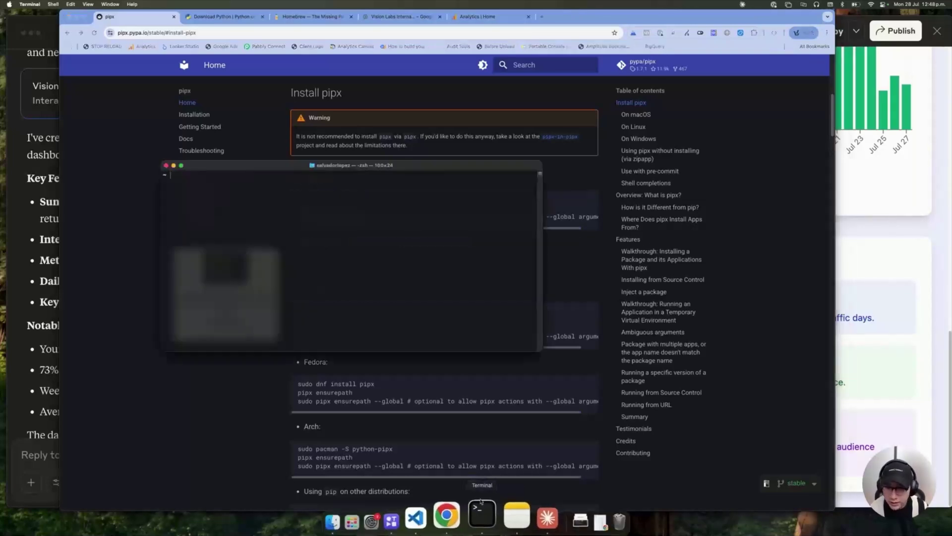
key("super+v")
key("Return")
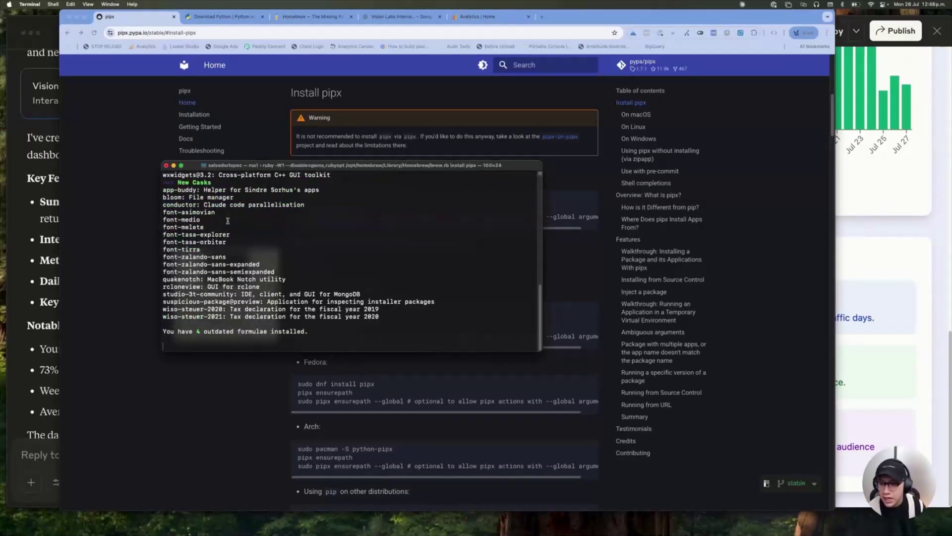
Review the brew command and its Terminal output, checking the Homebrew site in Chrome before returning to Terminal
scroll(226, 221, "up", 3)
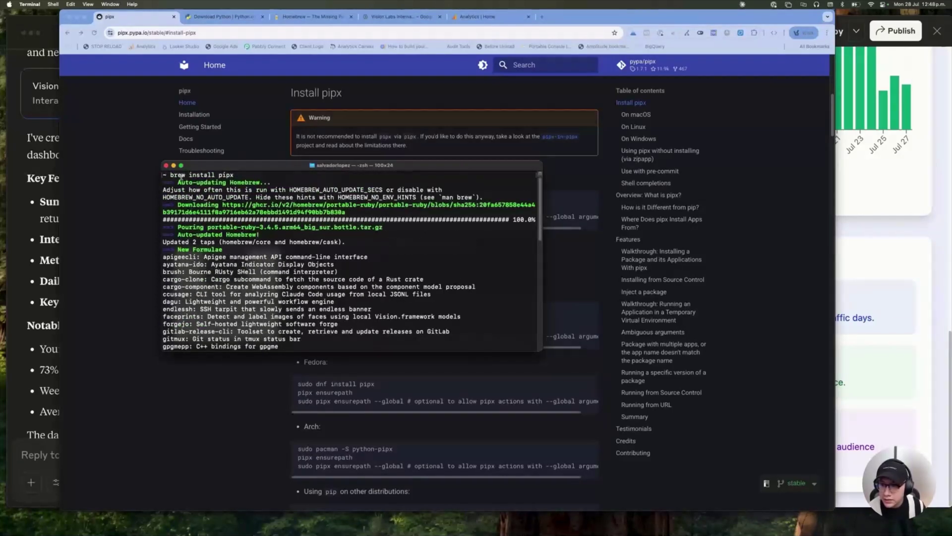
double_click(175, 176)
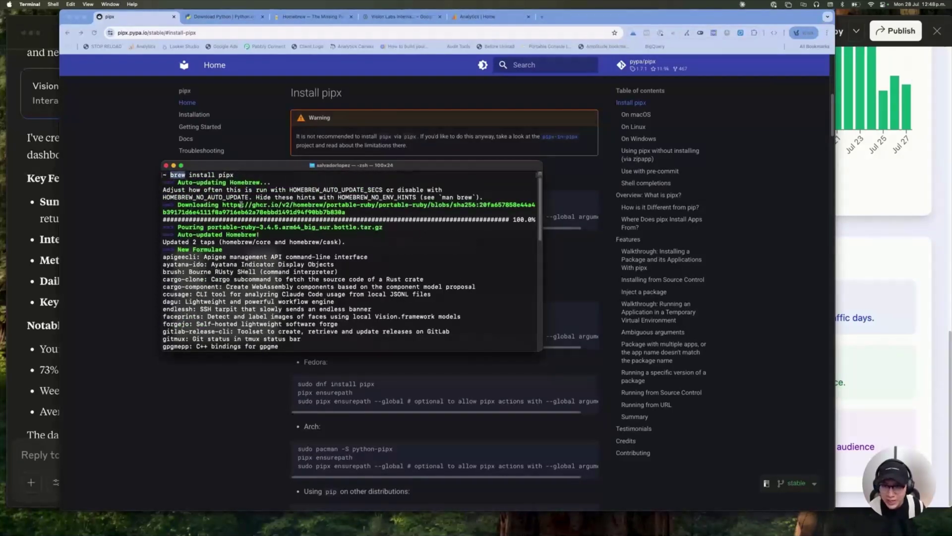
left_click(295, 18)
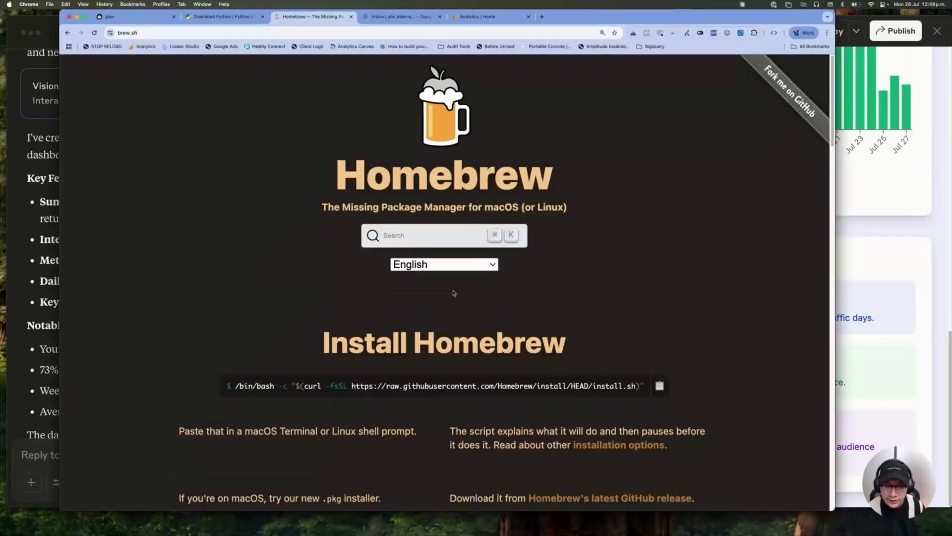
mouse_move(430, 527)
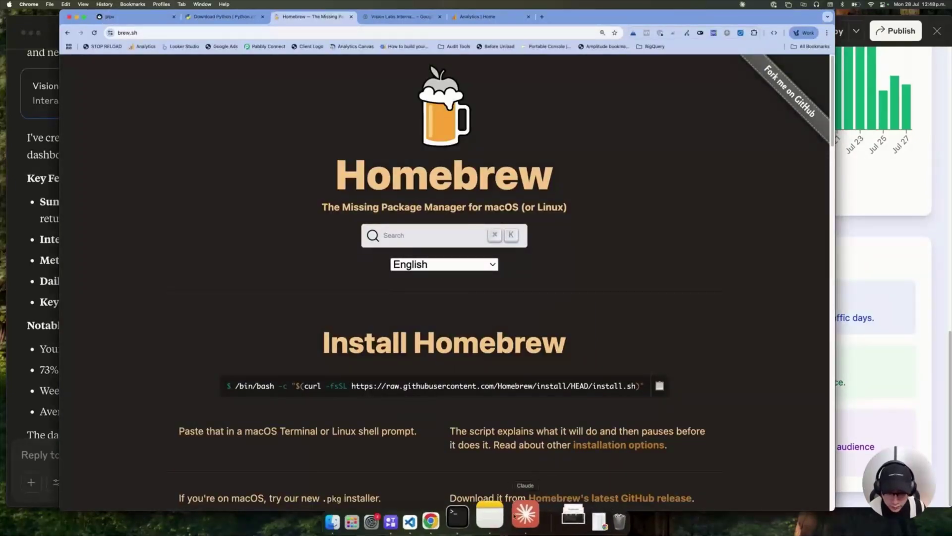
left_click(457, 516)
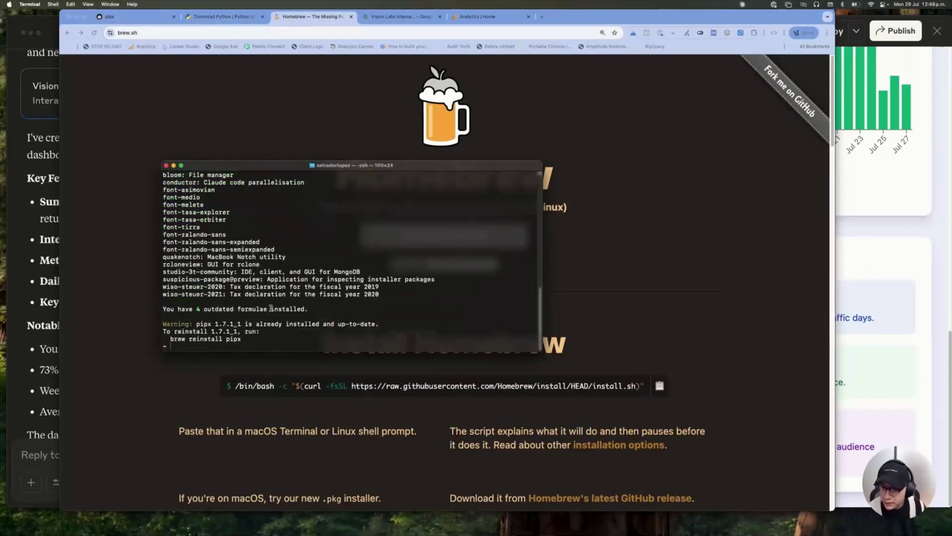
Copy `pipx ensurepath` from the pipx page's macOS section in Chrome and run it in Terminal
left_click(141, 19)
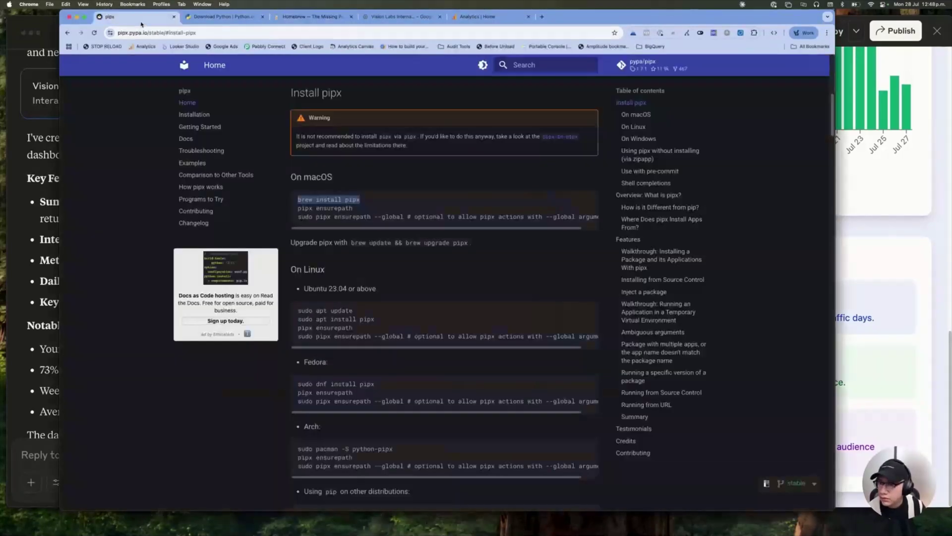
left_click_drag(353, 208, 288, 209)
key("super+c")
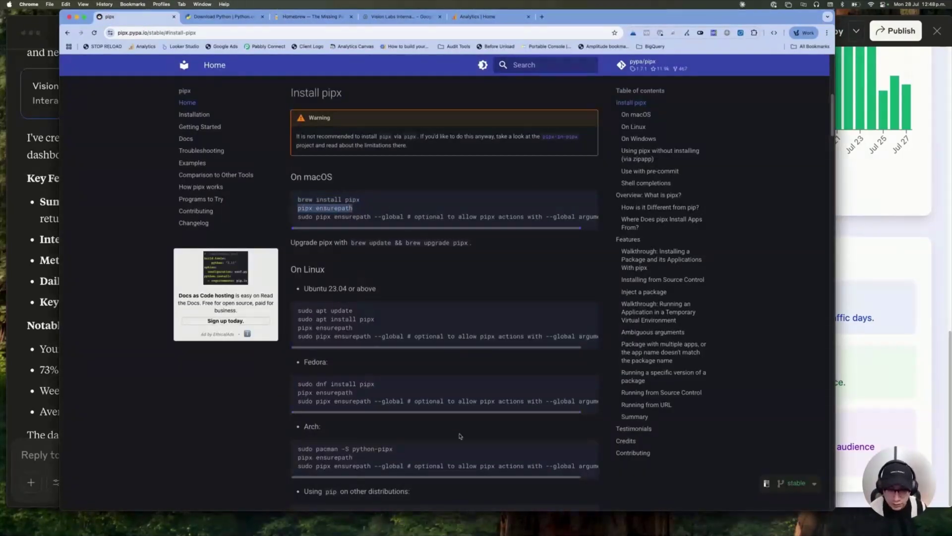
left_click(488, 515)
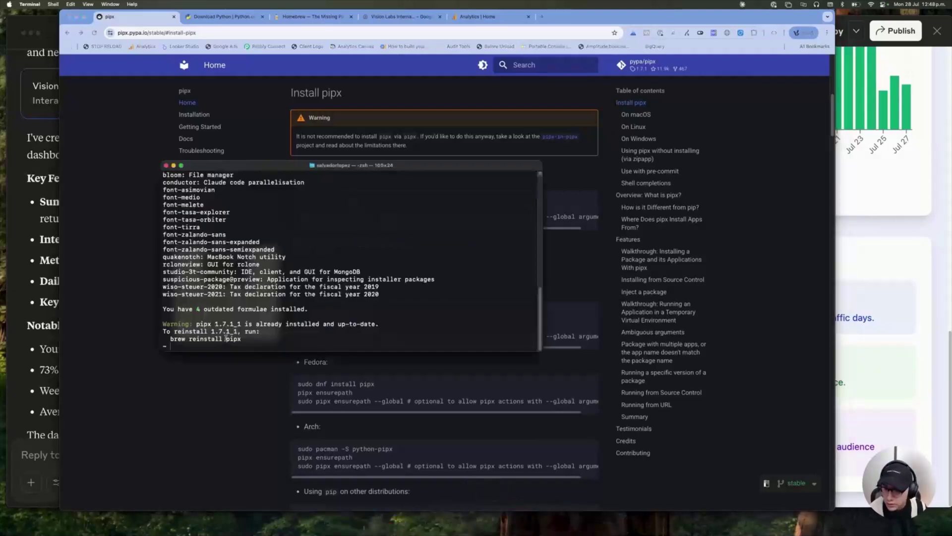
key("super+v")
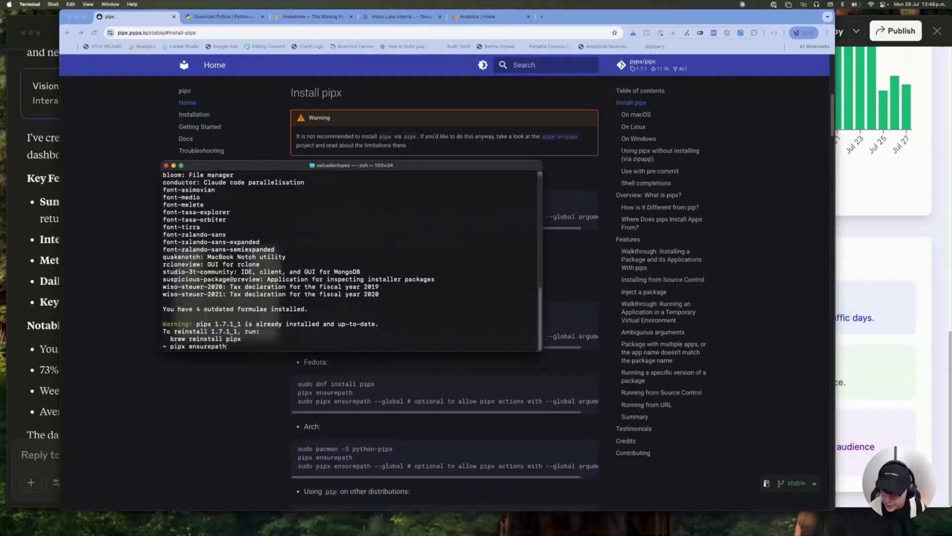
key("Return")
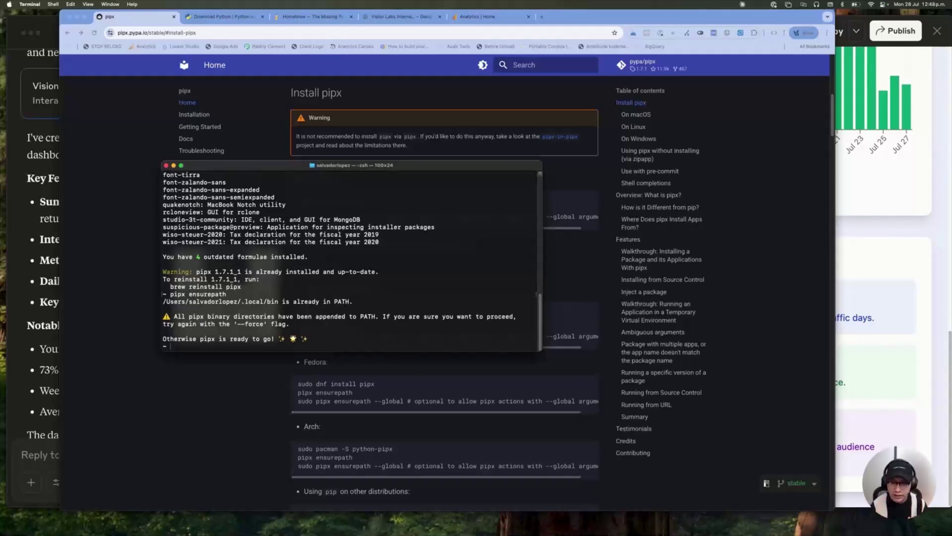
Return to the google-analytics-mcp README in Chrome and review the API enabling and credentials sections
left_click(391, 105)
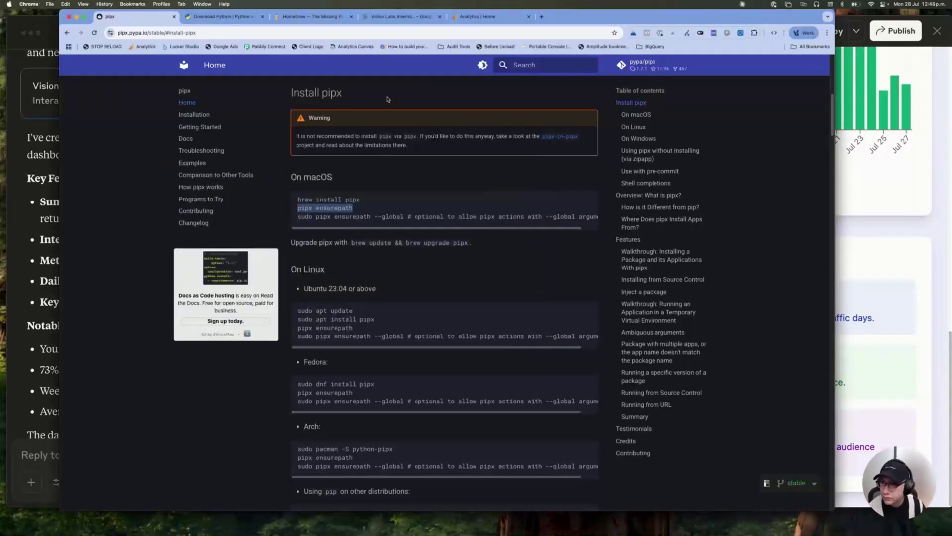
left_click(68, 33)
scroll(177, 227, "down", 3)
scroll(177, 227, "down", 5)
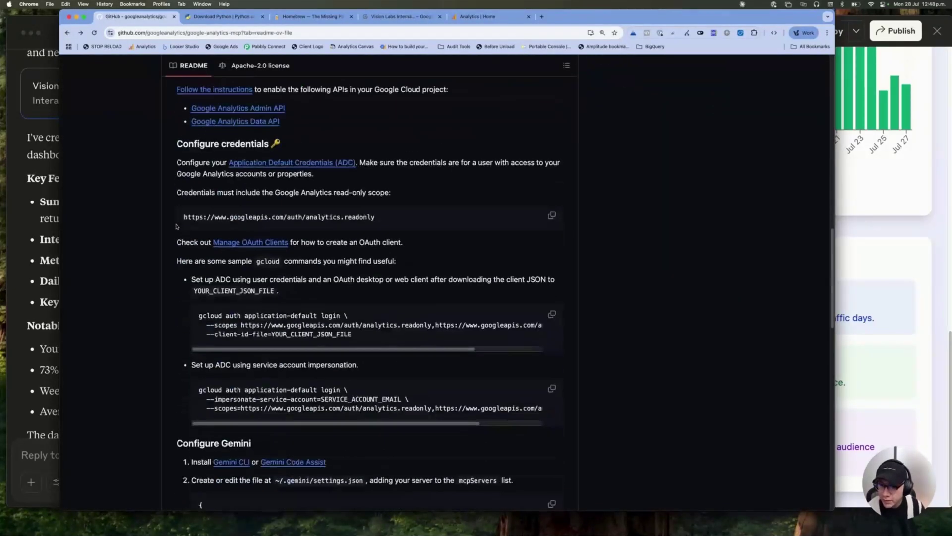
scroll(177, 227, "up", 2)
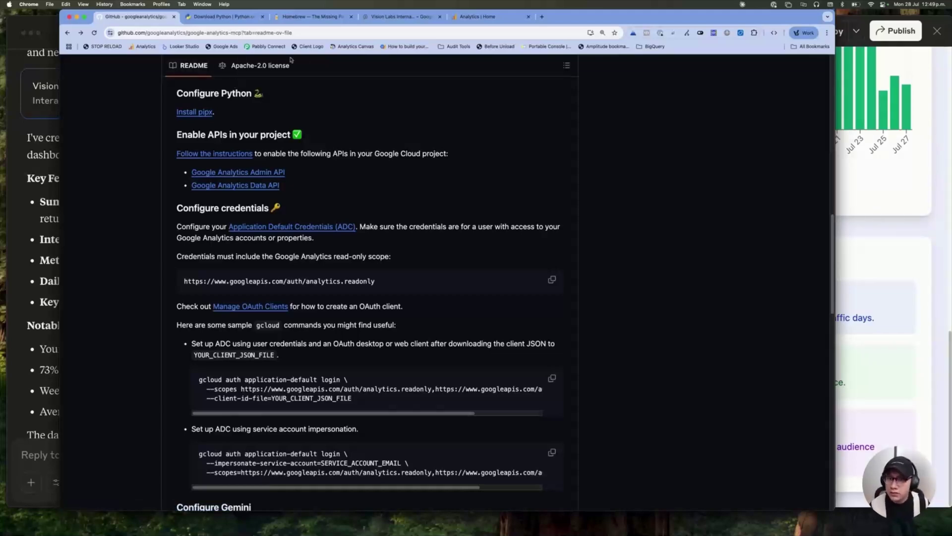
Switch to the Google Cloud console and open APIs & Services for the Vision Labs Internal - Prod project
left_click(401, 20)
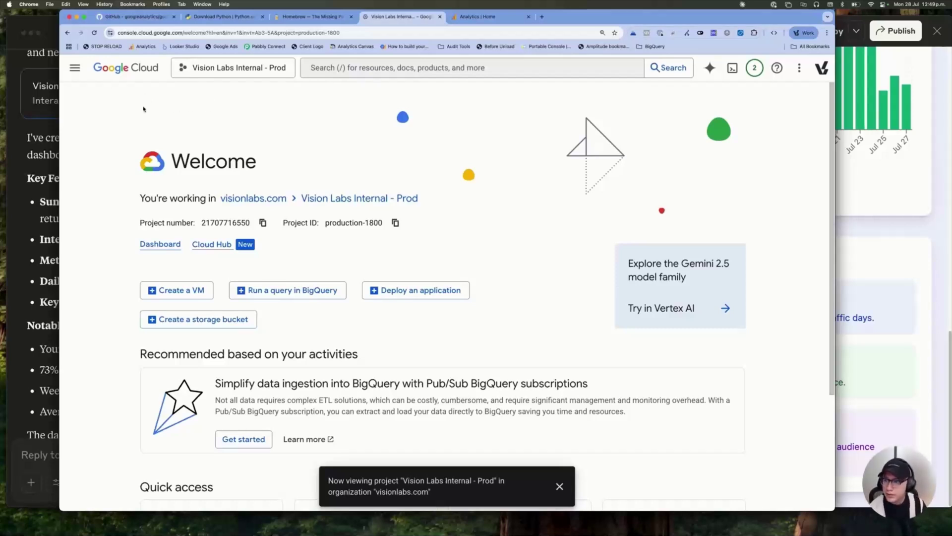
left_click(75, 70)
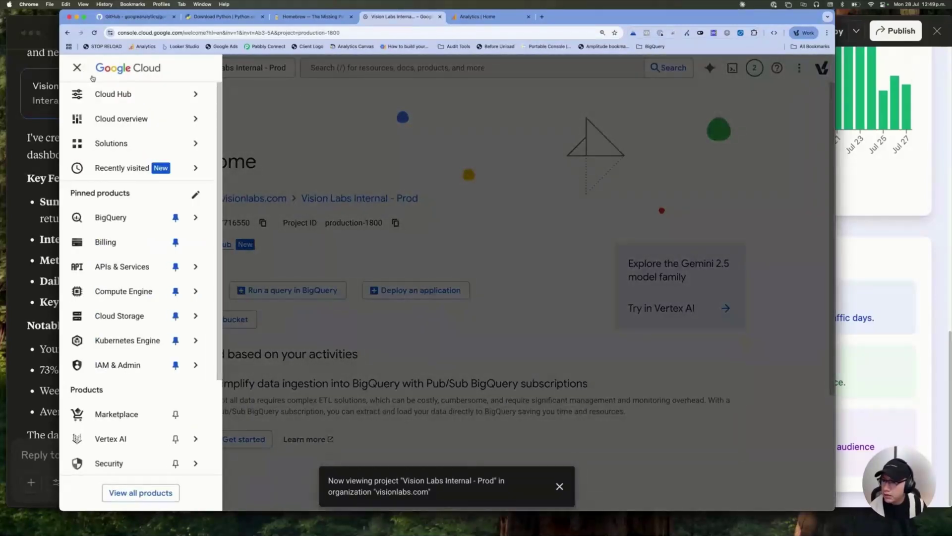
mouse_move(109, 325)
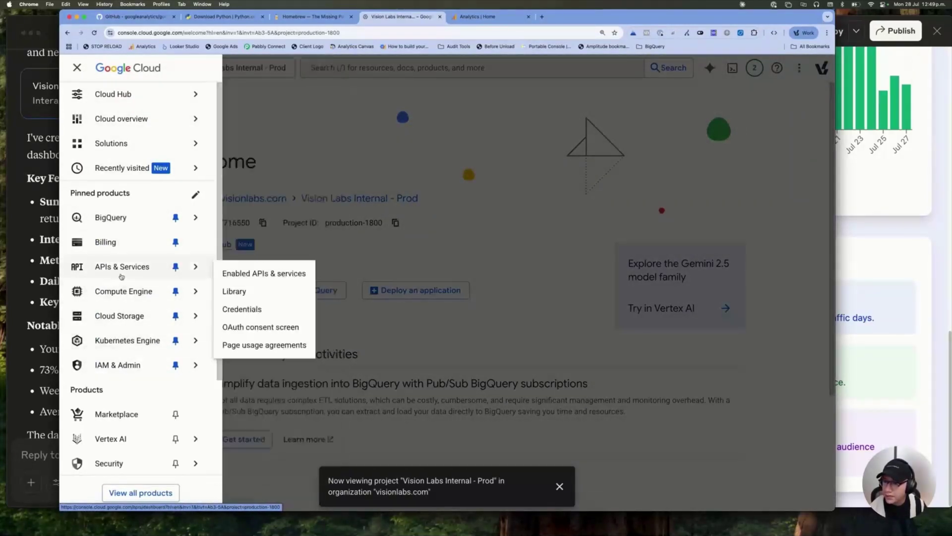
left_click(121, 276)
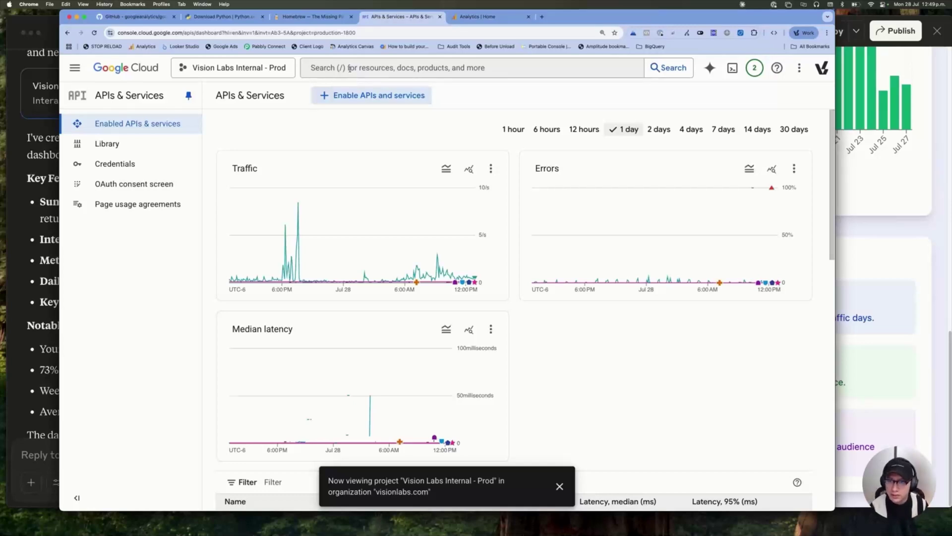
Search the console for "Google Analytics API" and open the Google Analytics Data API product details
left_click(350, 68)
type("Google ")
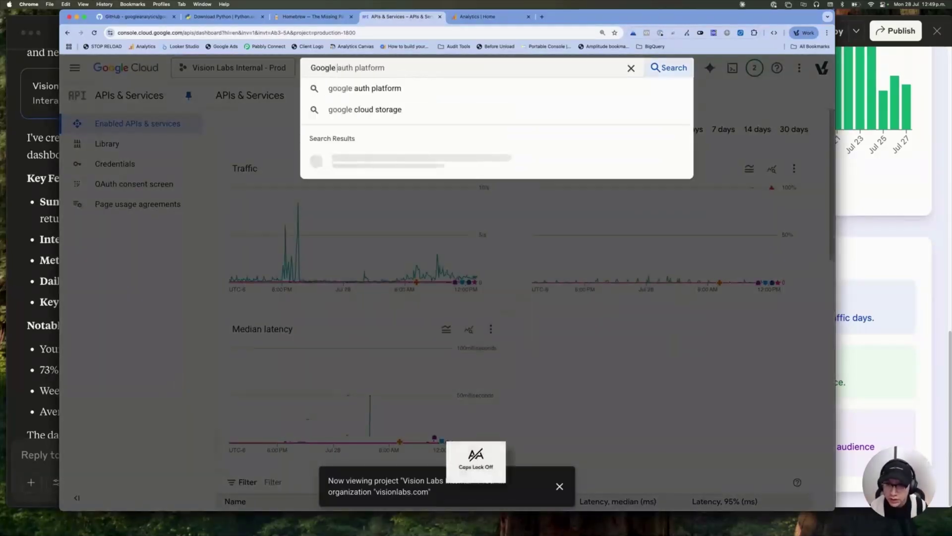
type("Analytic")
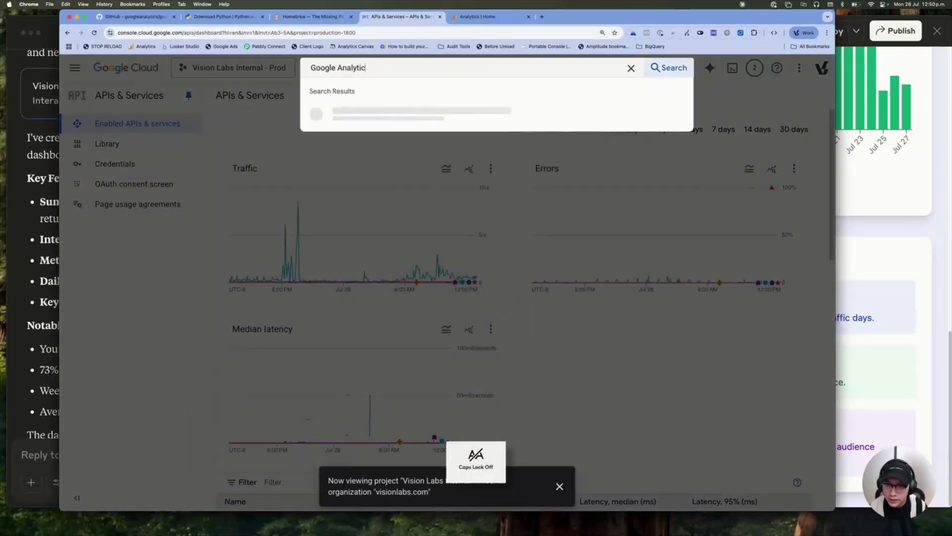
type("s API")
key("Return")
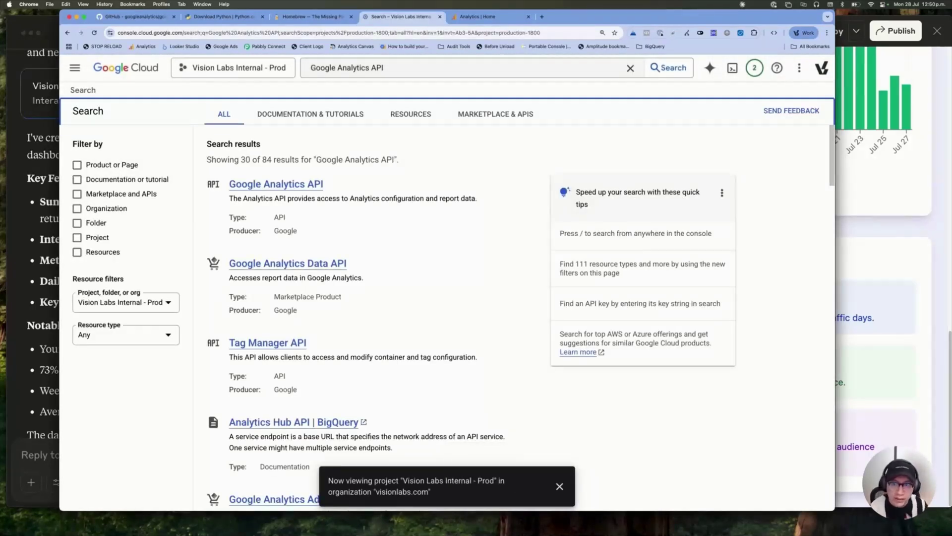
left_click(285, 268)
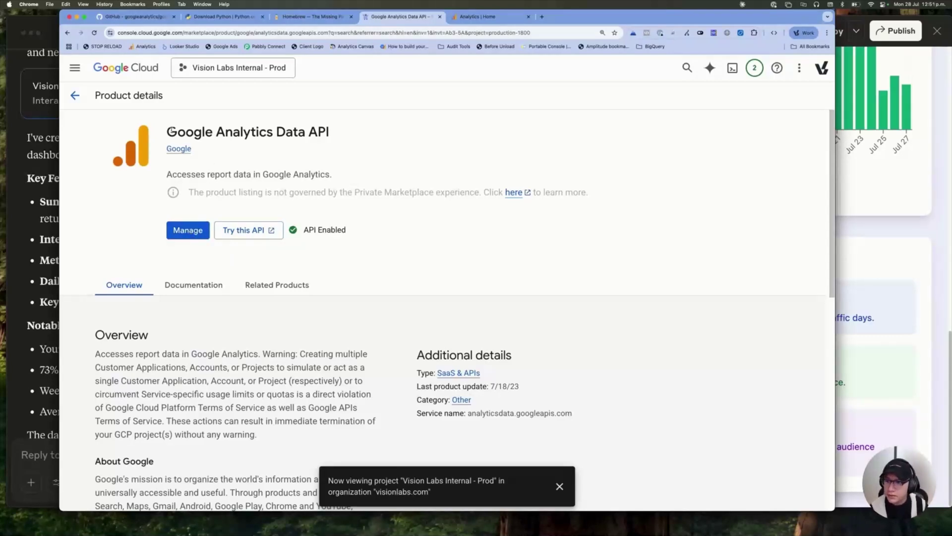
Return to the Google Analytics API search results and look through the listed APIs
left_click(75, 96)
scroll(333, 218, "down", 5)
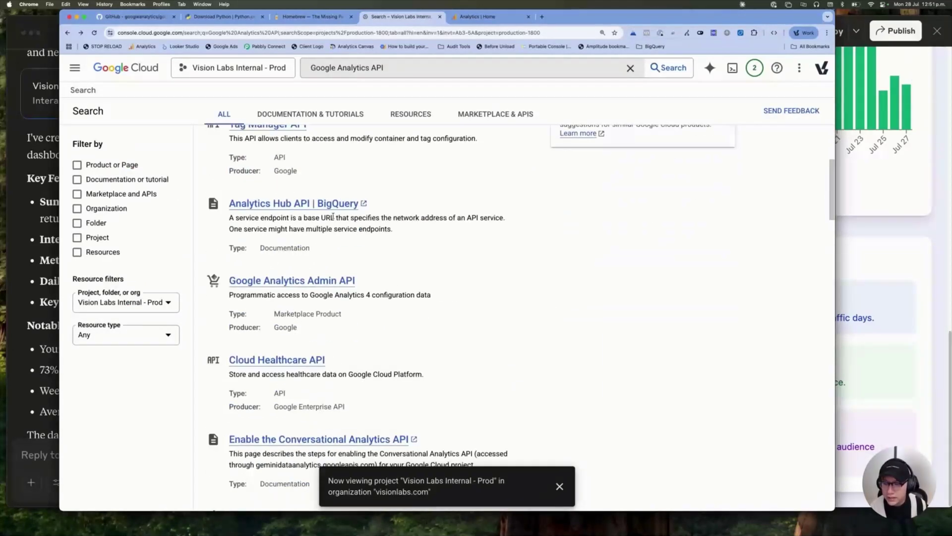
scroll(334, 217, "up", 4)
scroll(334, 218, "down", 5)
scroll(333, 218, "down", 5)
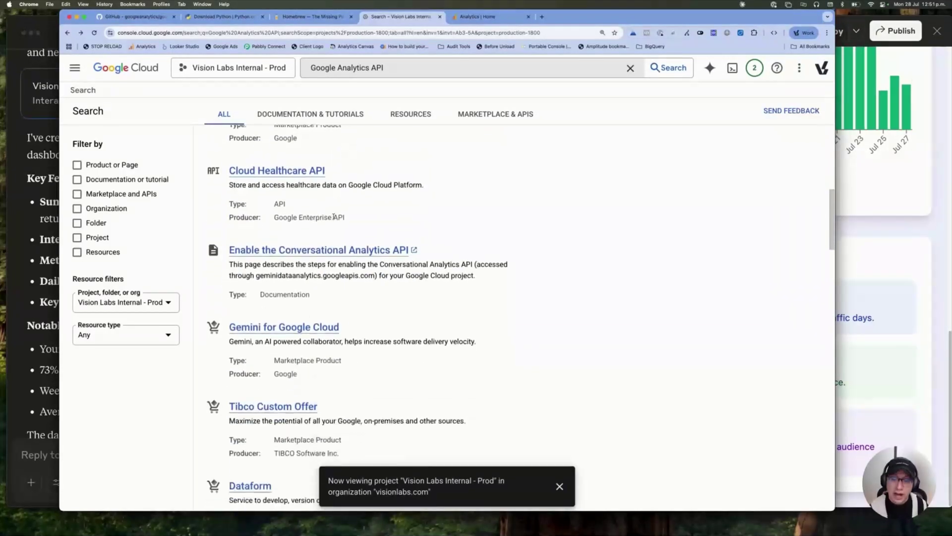
scroll(334, 218, "up", 10)
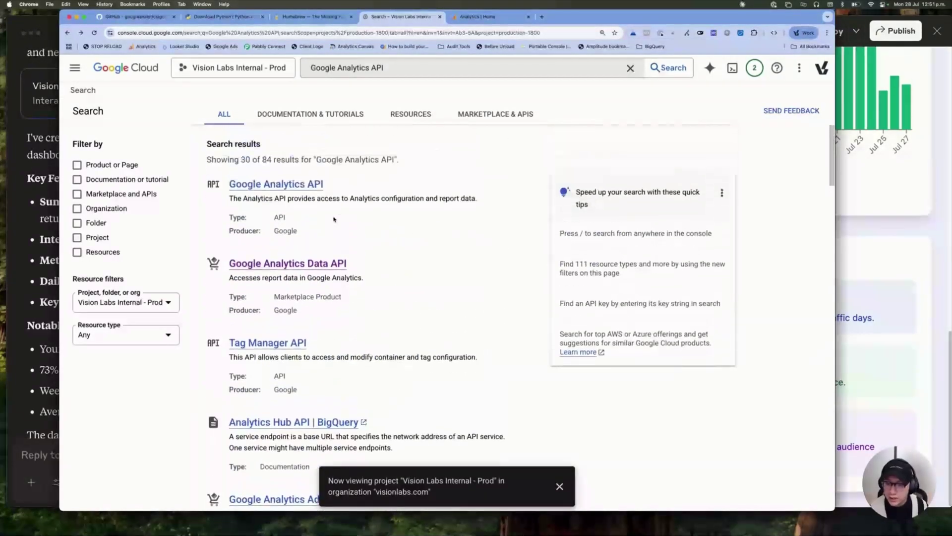
Change the console search to "Google Analytics Admin API" and run it
left_click(373, 67)
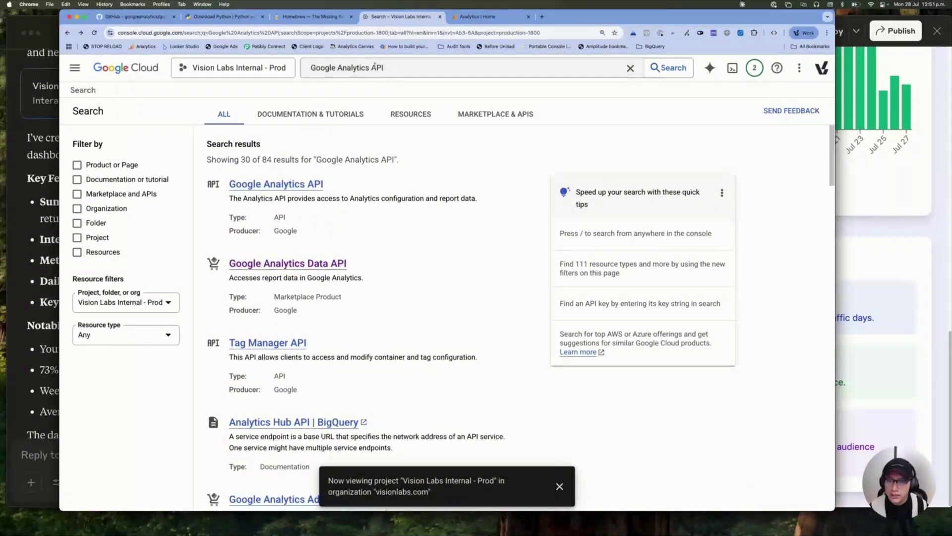
type("A")
key("Caps_Lock")
type("dmin A")
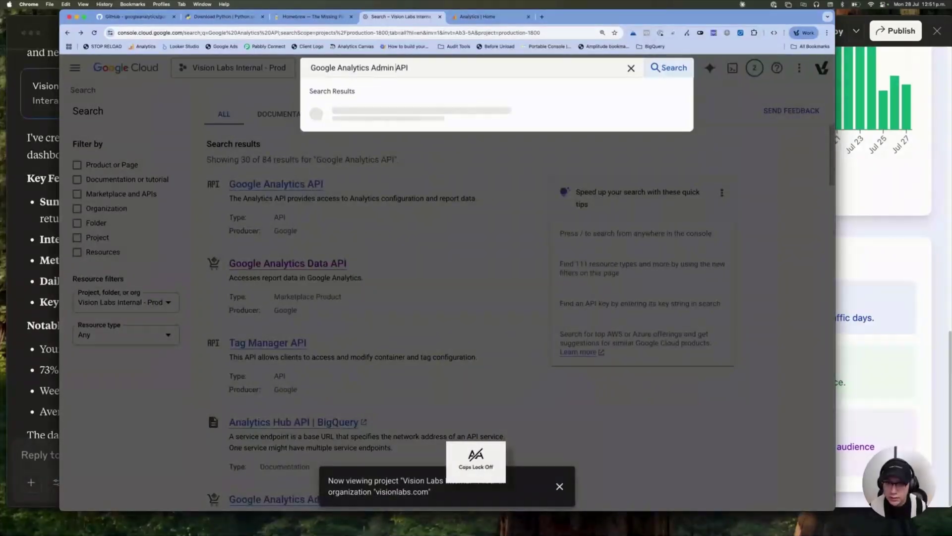
key("Return")
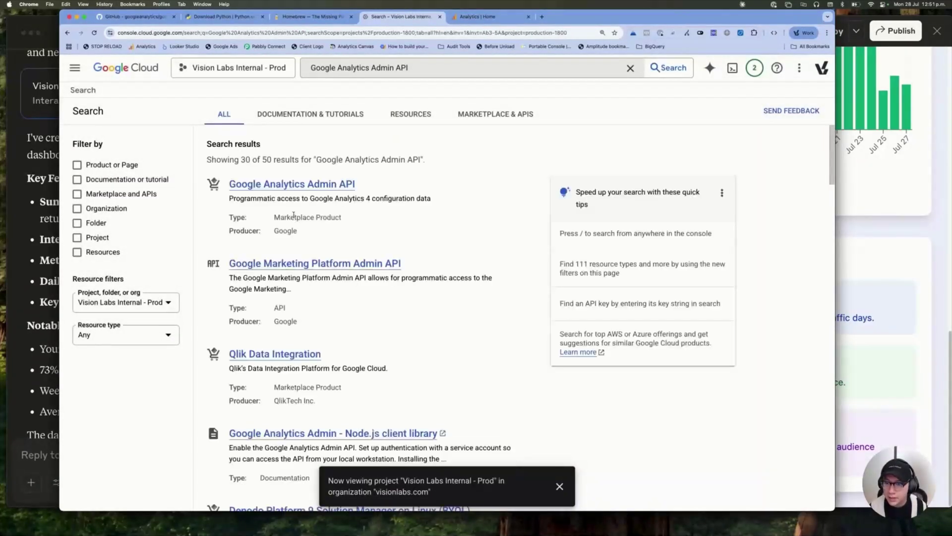
Check the Google Analytics Admin API product details, then return to the Google Analytics API search results
left_click(323, 184)
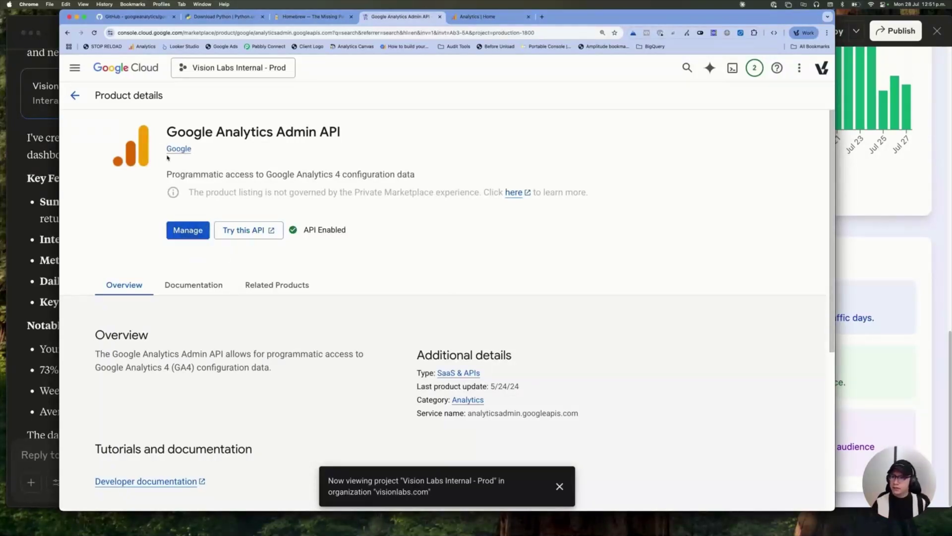
key("super+bracketleft")
key("super+bracketleft")
key("super+bracketleft")
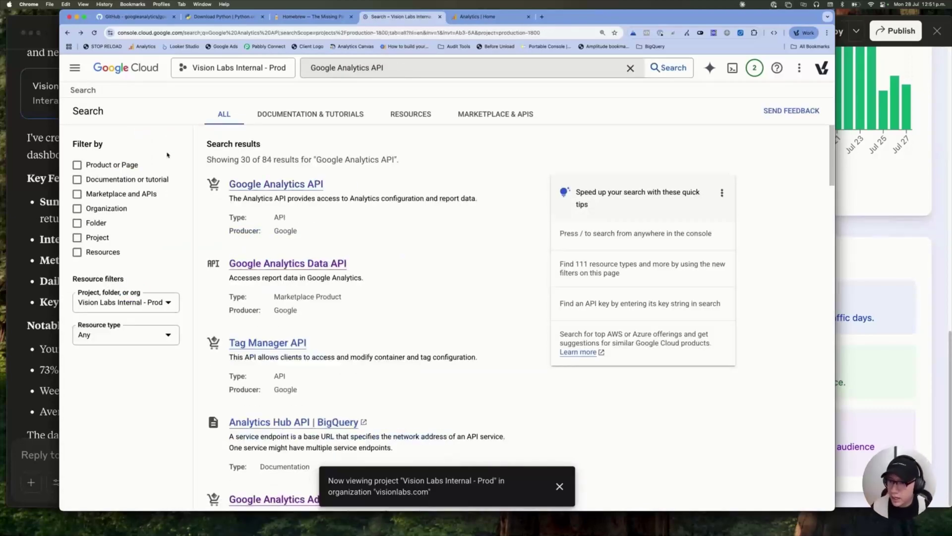
Open the Credentials page of APIs & Services for the Vision Labs Internal - Prod project
left_click(75, 67)
mouse_move(113, 268)
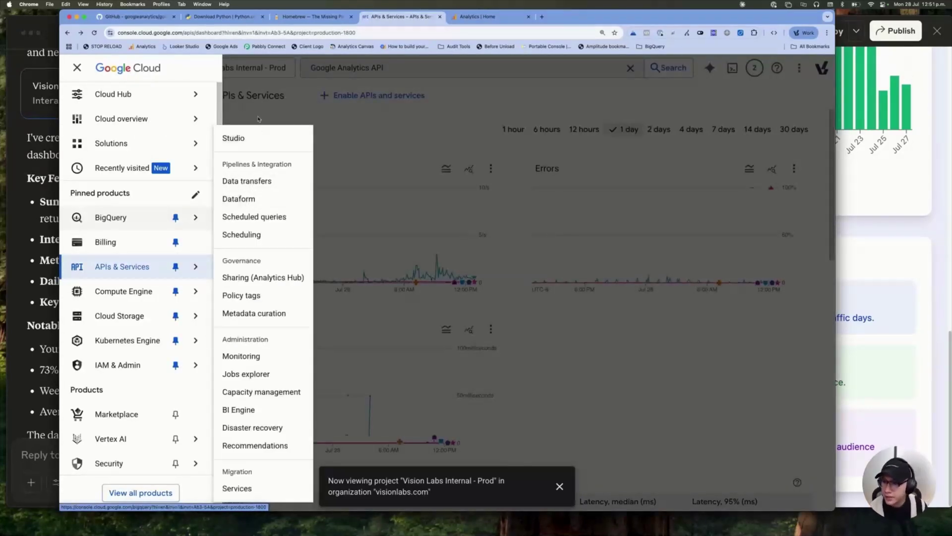
key("Escape")
left_click(115, 170)
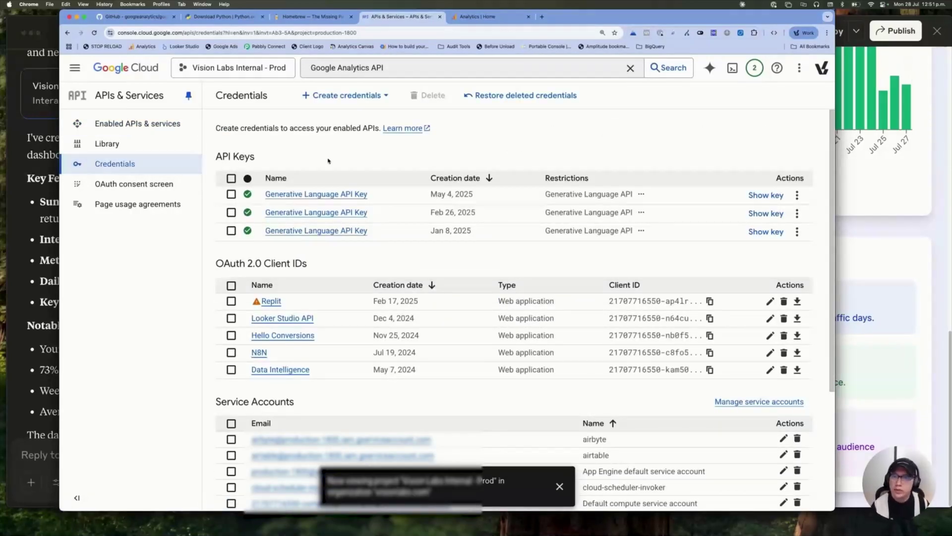
Create a service account named mpc-demo-vl, leaving its optional roles and principals empty
left_click(348, 97)
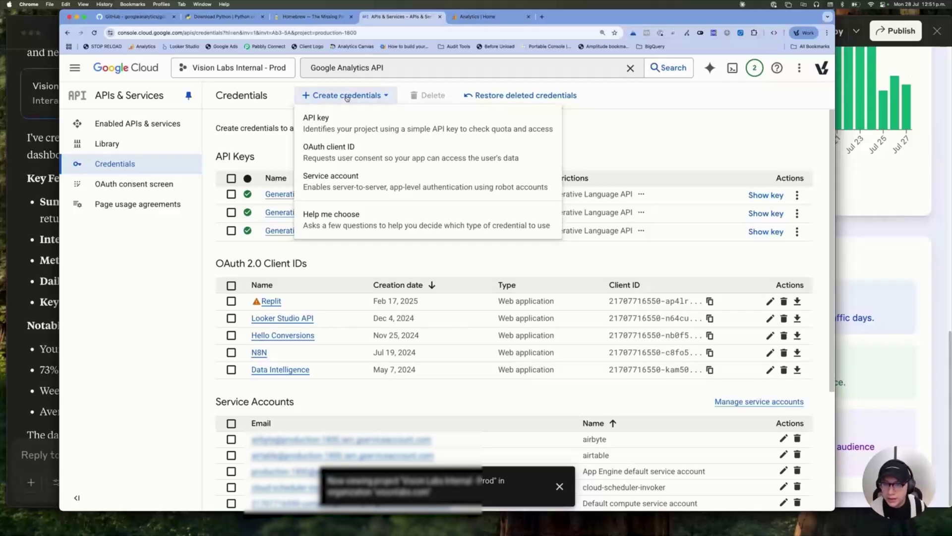
left_click(321, 180)
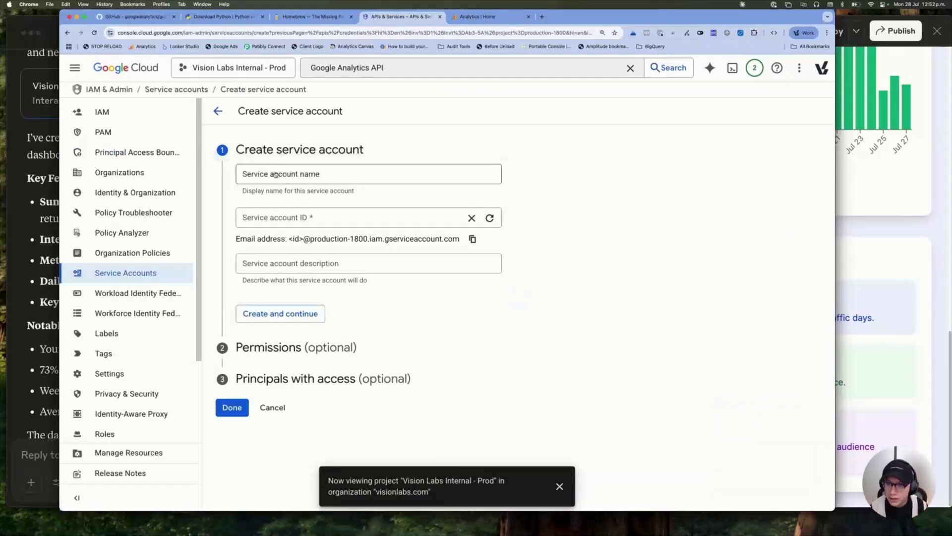
left_click(275, 173)
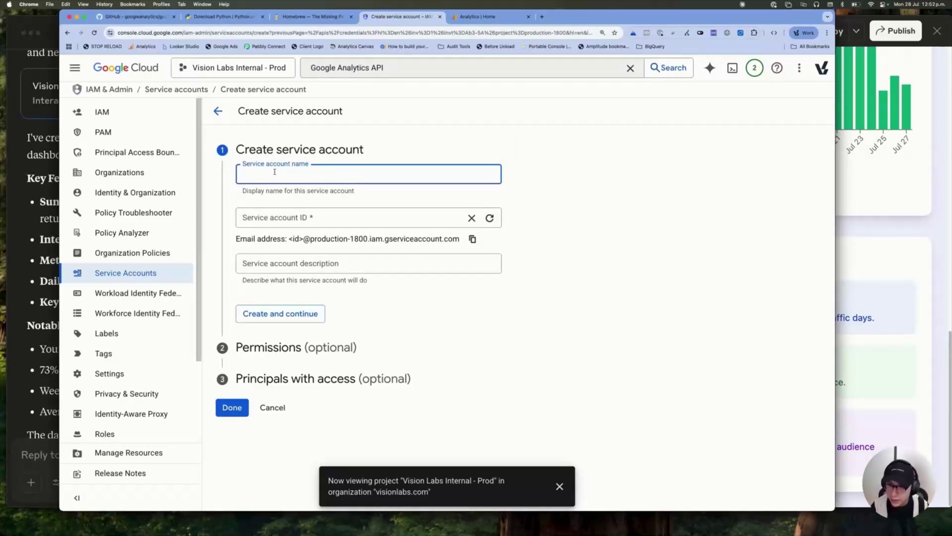
type("mpc-demo")
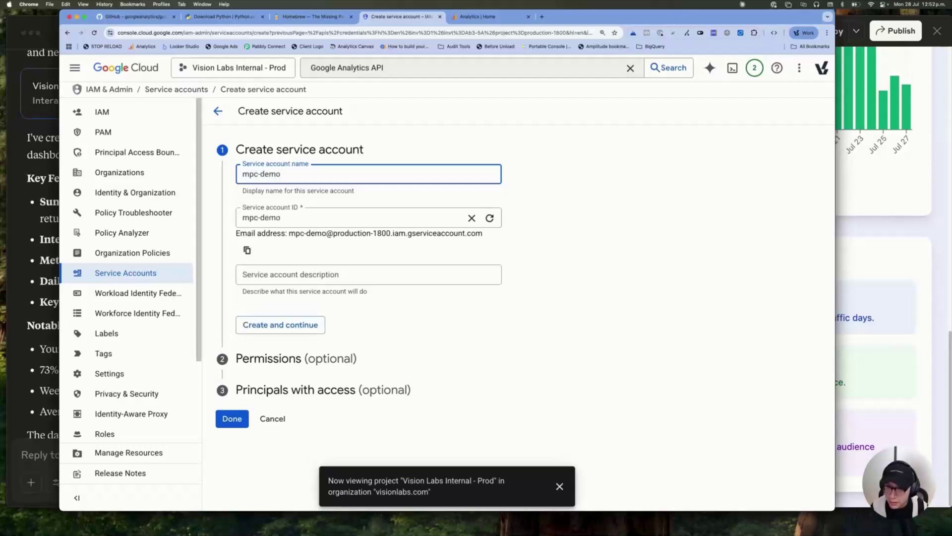
type("-")
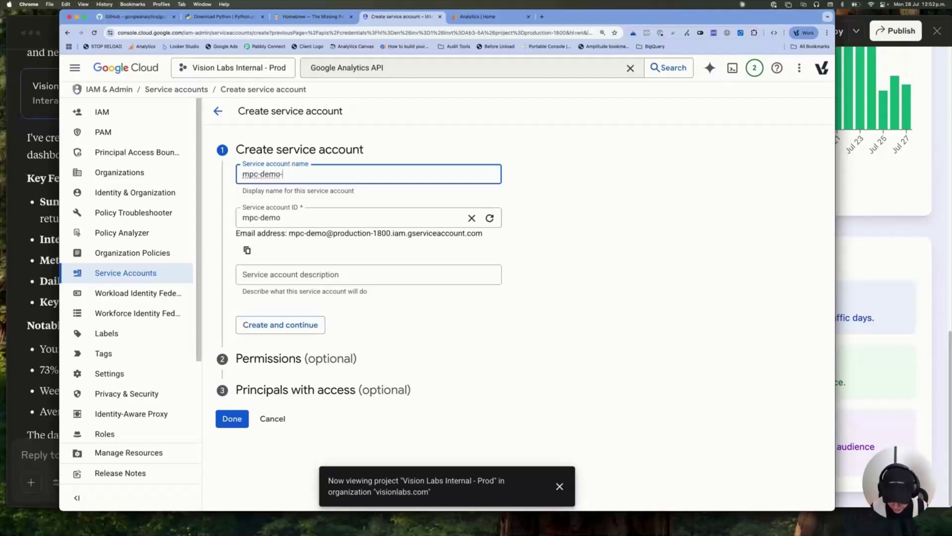
type("vl")
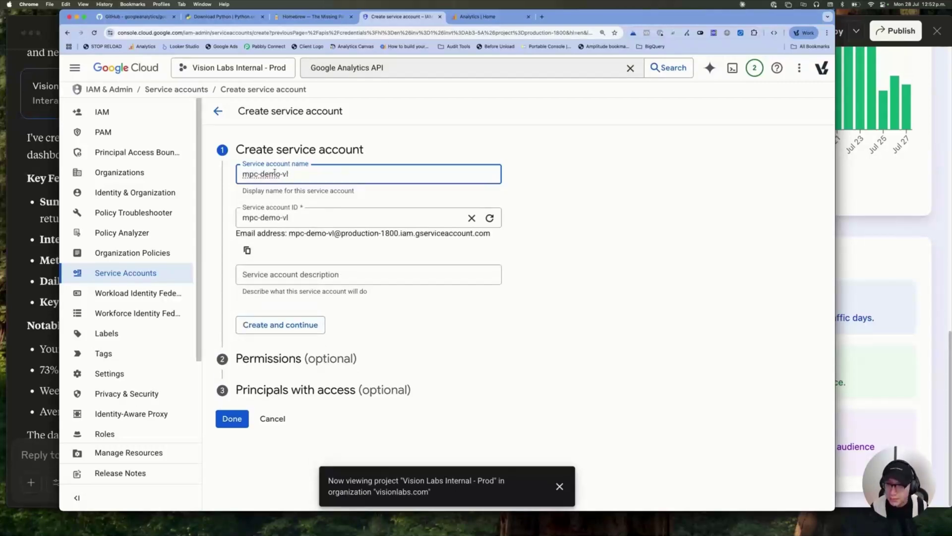
left_click(278, 328)
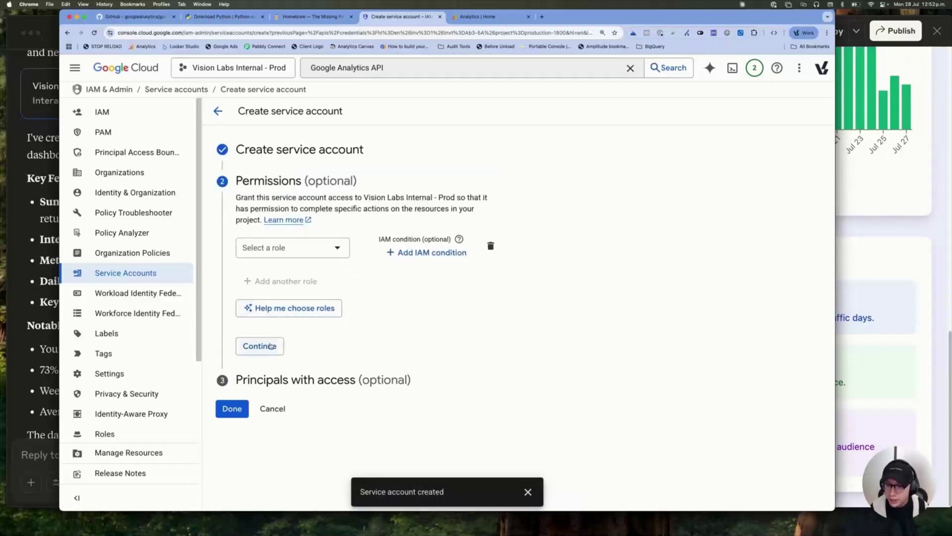
left_click(270, 346)
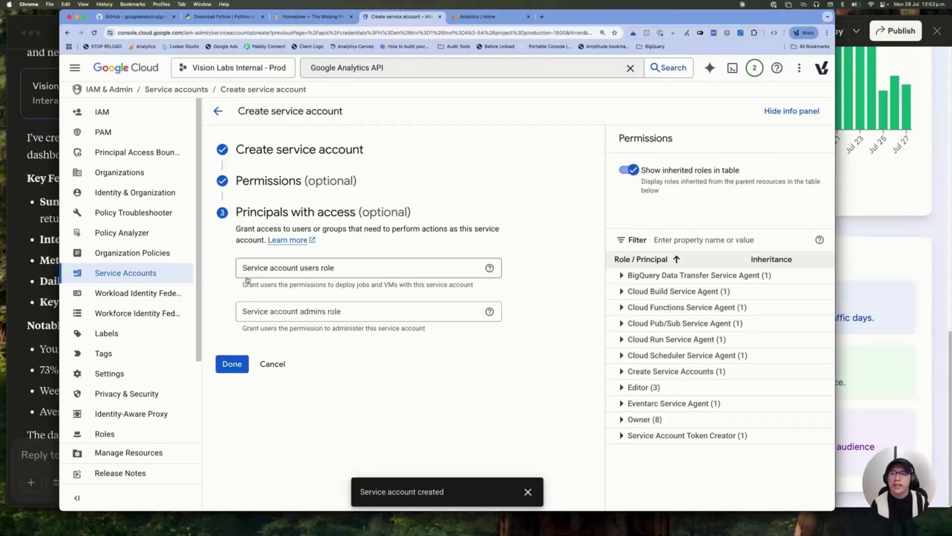
left_click(237, 359)
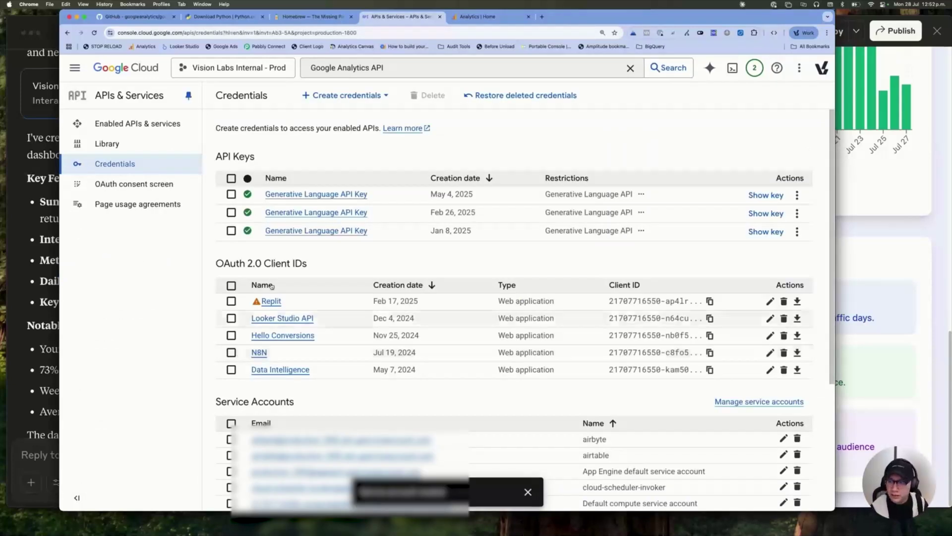
Find mpc-demo-vl in the Service Accounts list and open its details
scroll(237, 356, "down", 4)
scroll(212, 219, "down", 1)
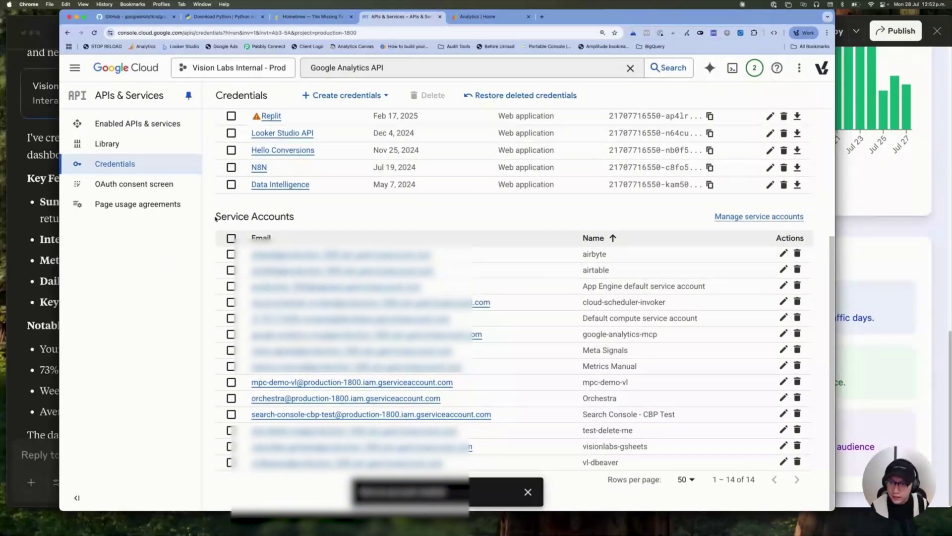
left_click_drag(212, 219, 300, 221)
left_click(300, 221)
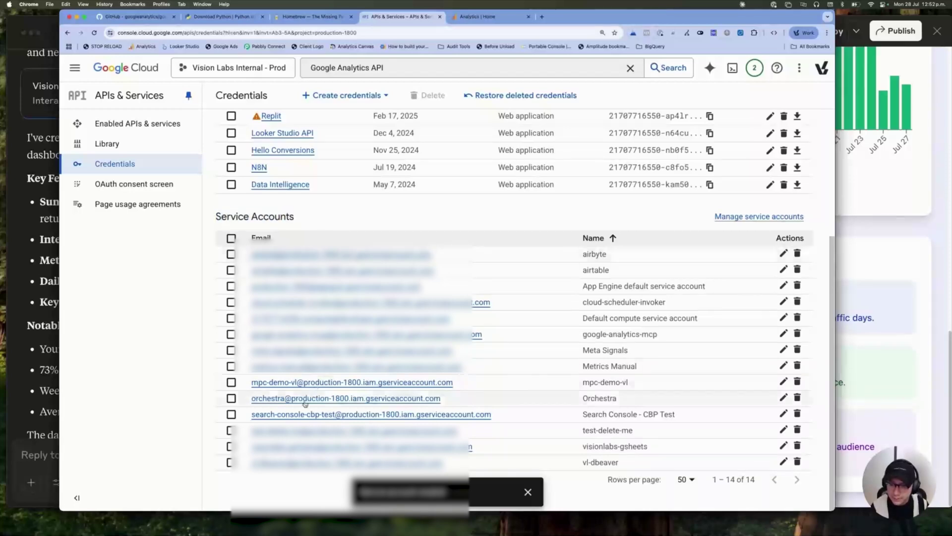
left_click(270, 383)
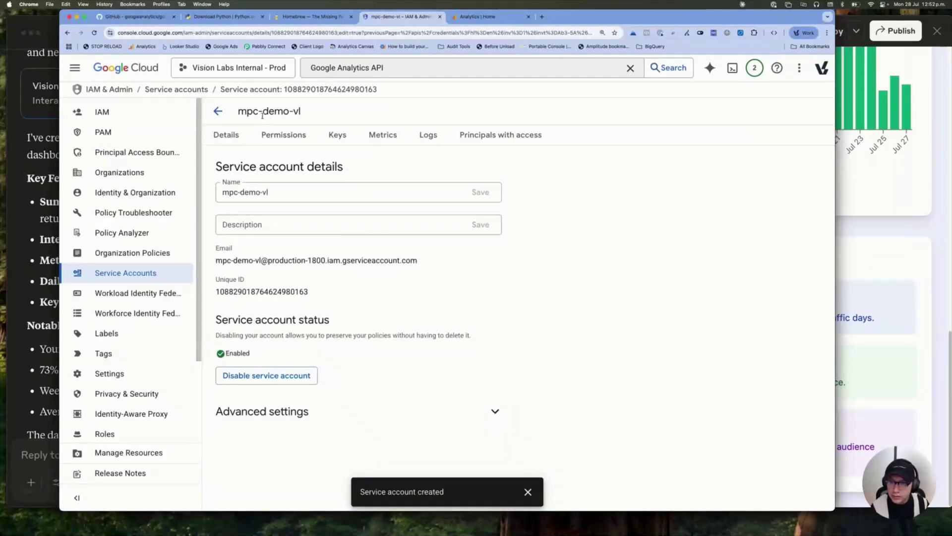
Start creating a new JSON private key for the mpc-demo-vl service account, then cancel it
left_click(337, 135)
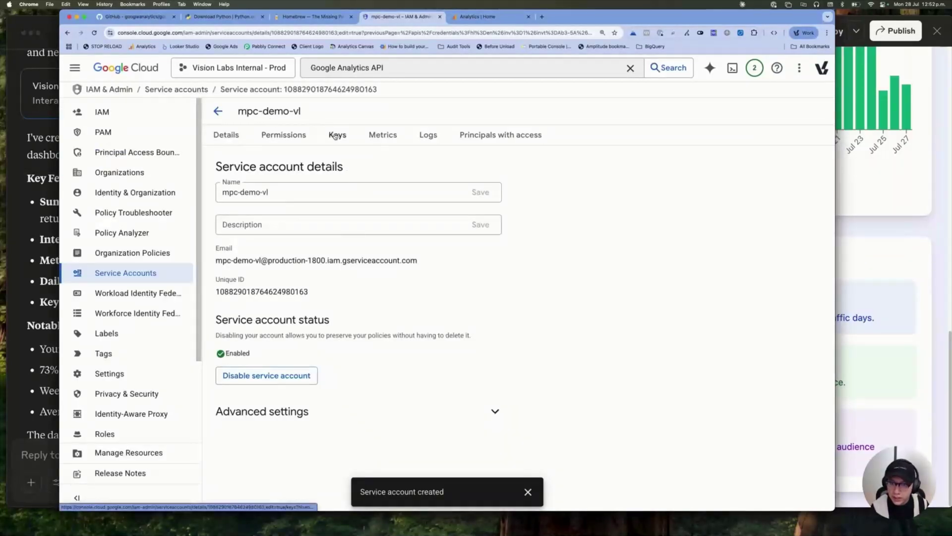
left_click(255, 324)
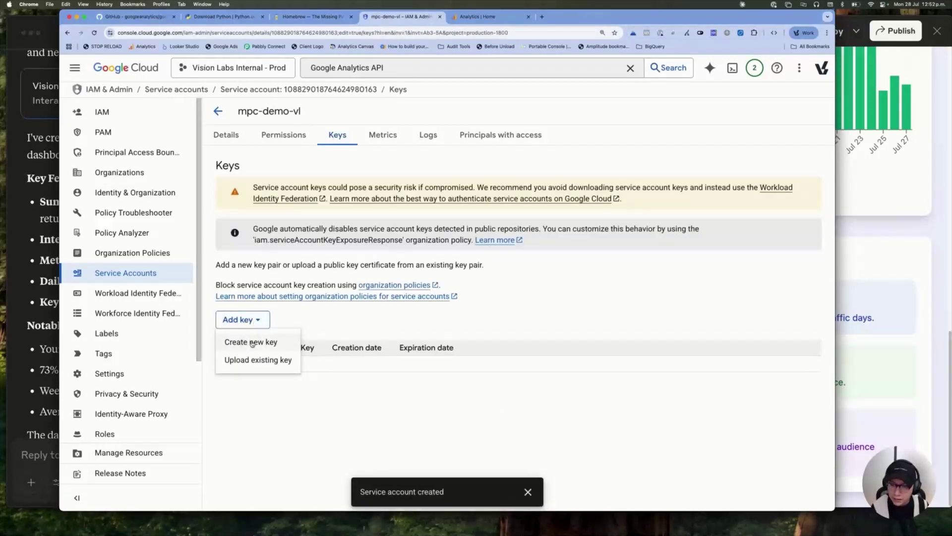
left_click(254, 342)
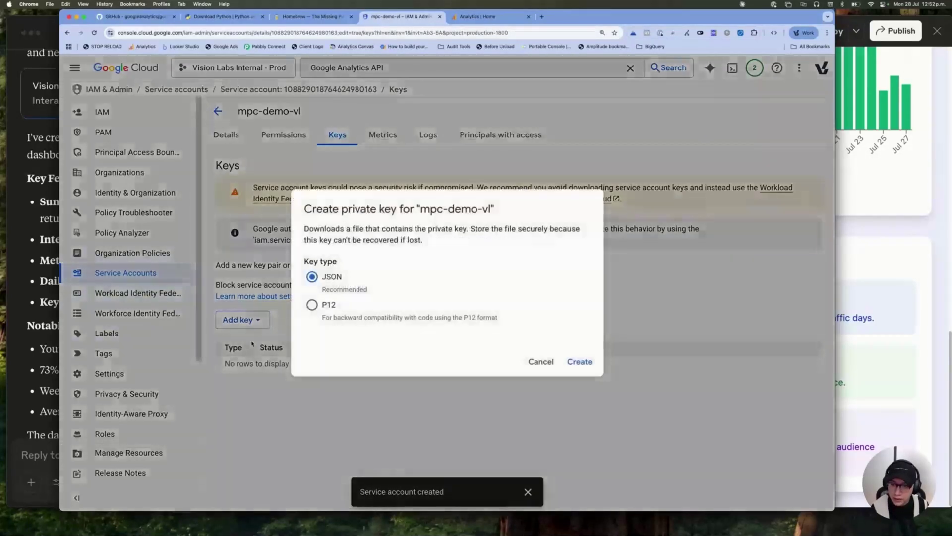
left_click(546, 363)
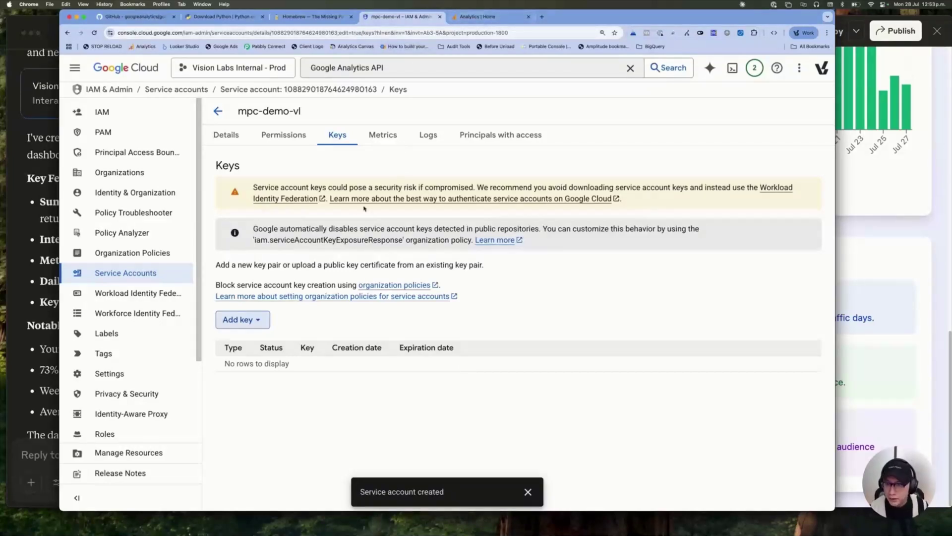
Select the service account's email address on its details page and switch to Google Analytics
key("super+bracketleft")
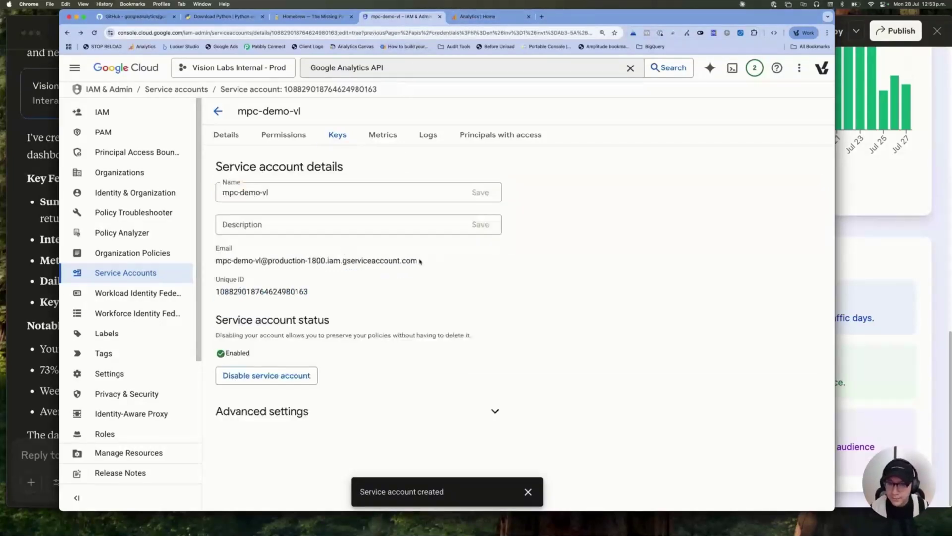
left_click_drag(223, 260, 415, 262)
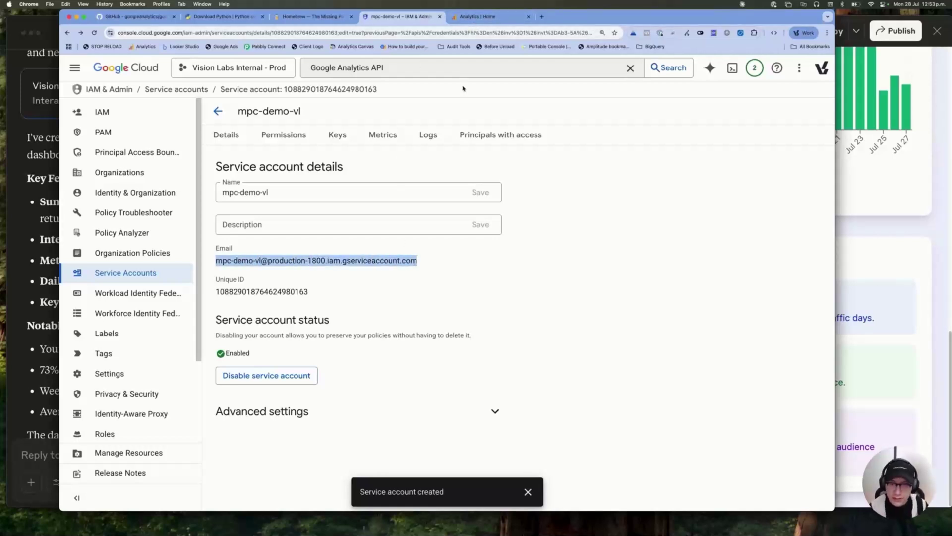
left_click(476, 17)
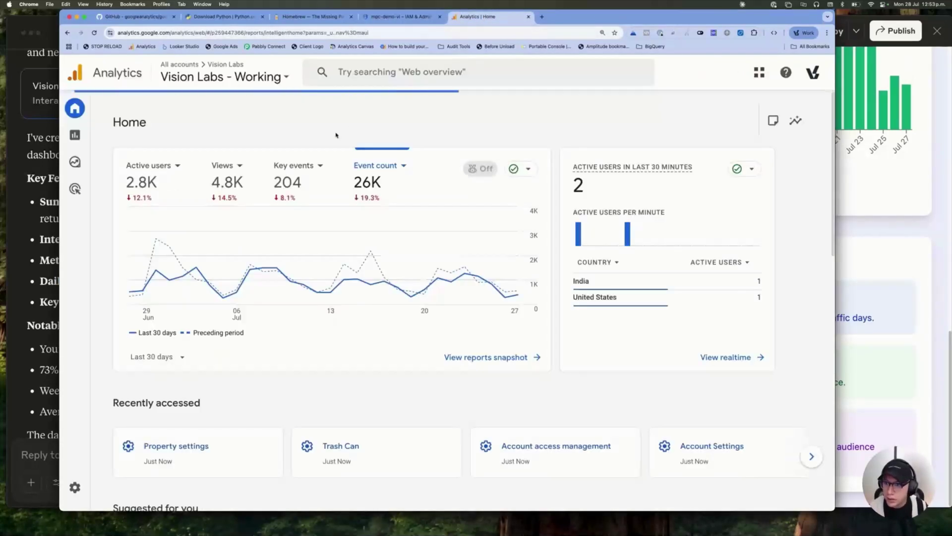
View the Vision Labs account's access management in Analytics Admin, then close it
mouse_move(74, 360)
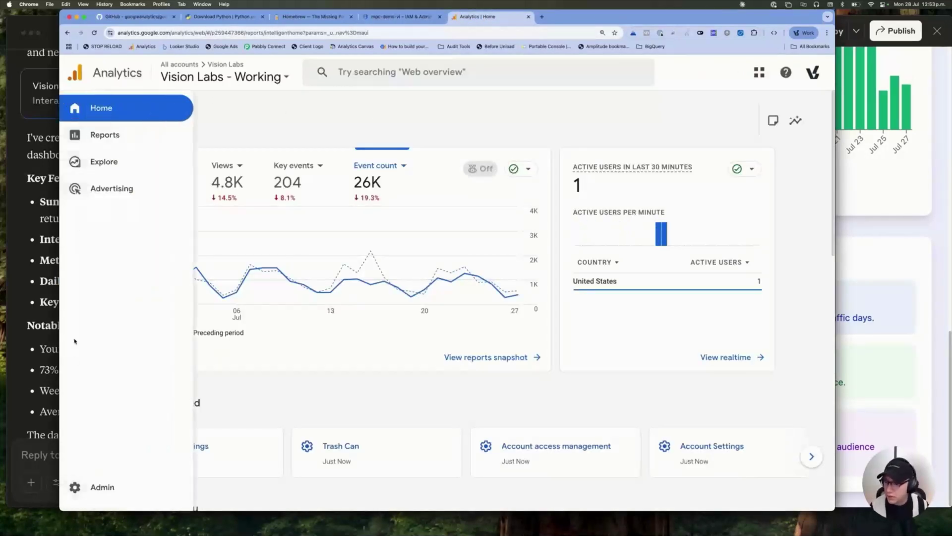
left_click(74, 486)
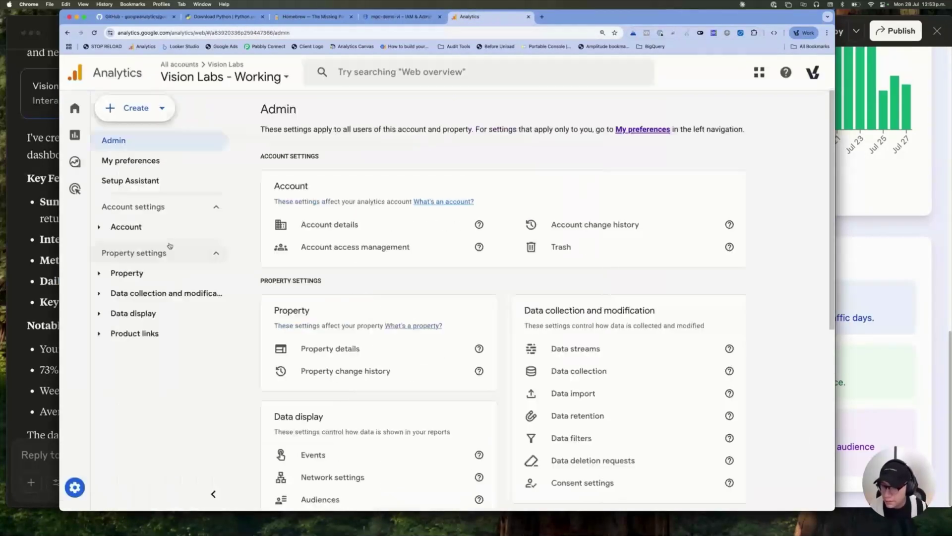
left_click(329, 248)
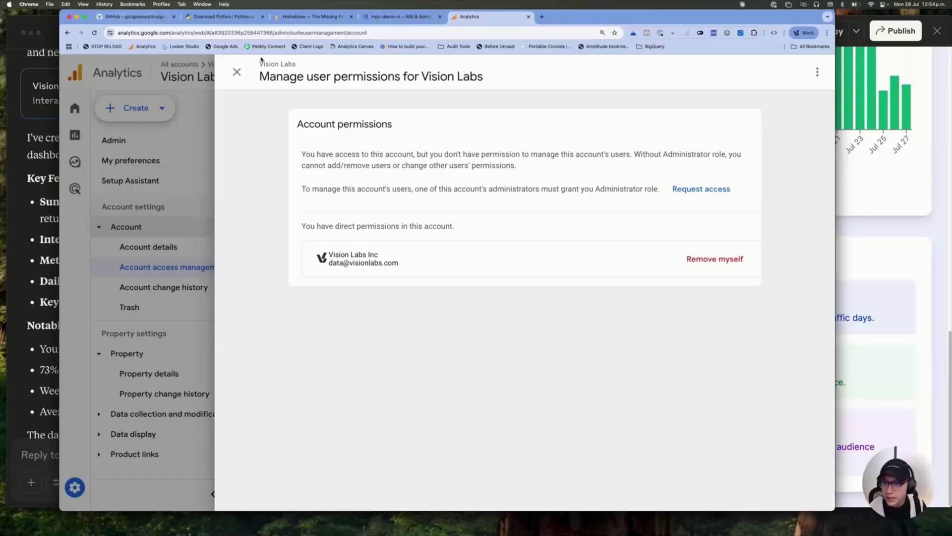
left_click(236, 72)
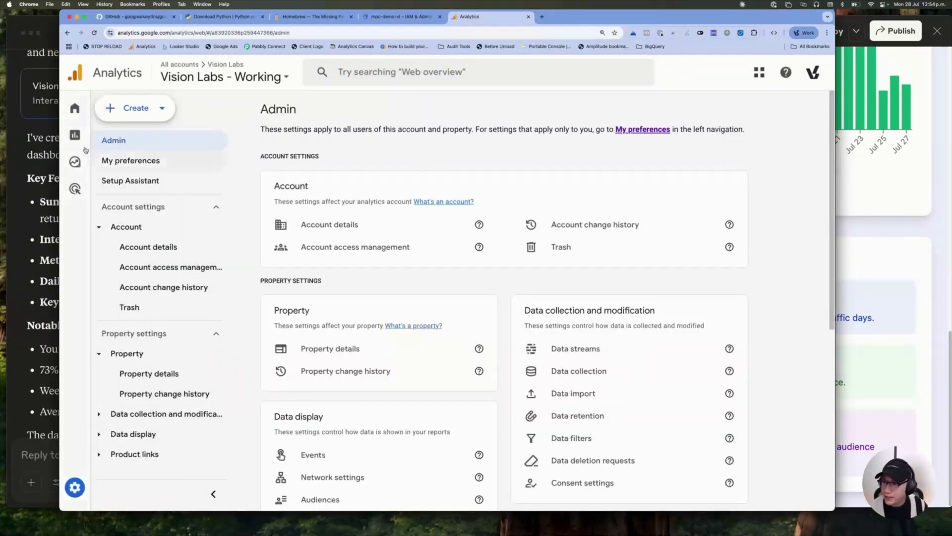
Switch to the google-analytics-mcp GitHub README and examine the Configure Gemini instructions and the mcpServers example with GOOGLE_APPLICATION_CREDENTIALS
left_click(149, 18)
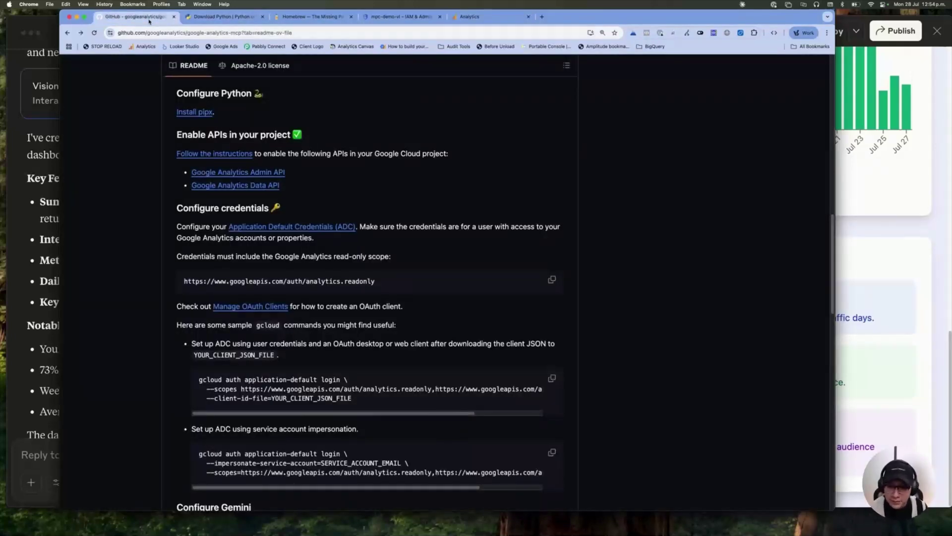
scroll(314, 225, "down", 10)
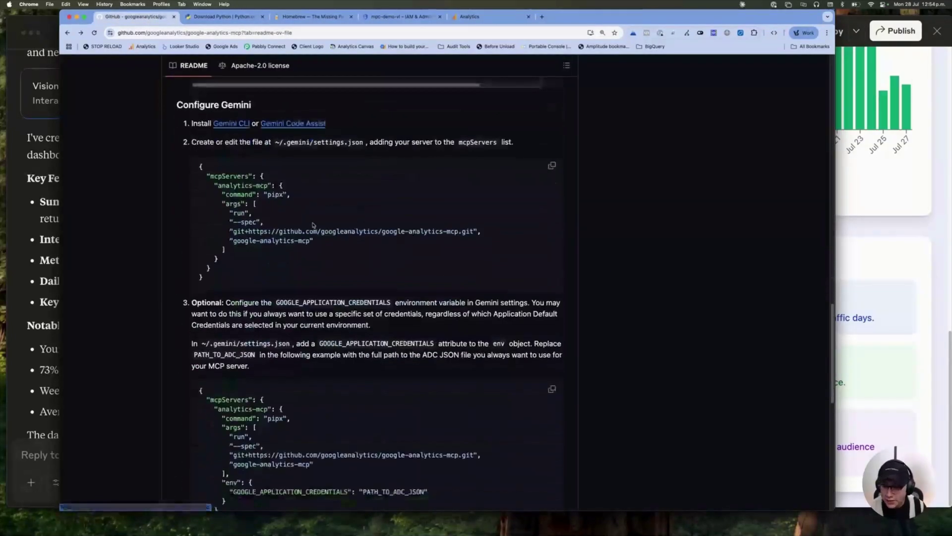
scroll(313, 225, "up", 3)
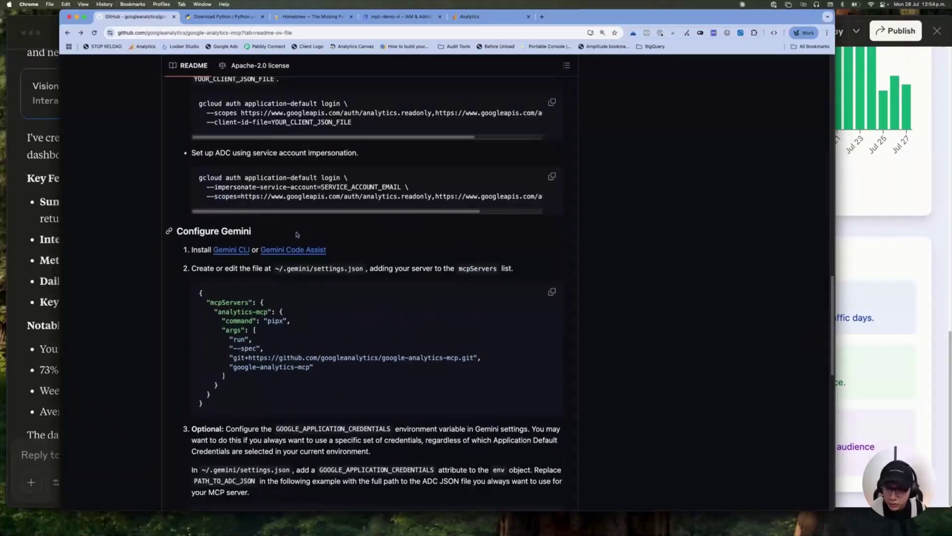
scroll(292, 243, "down", 1)
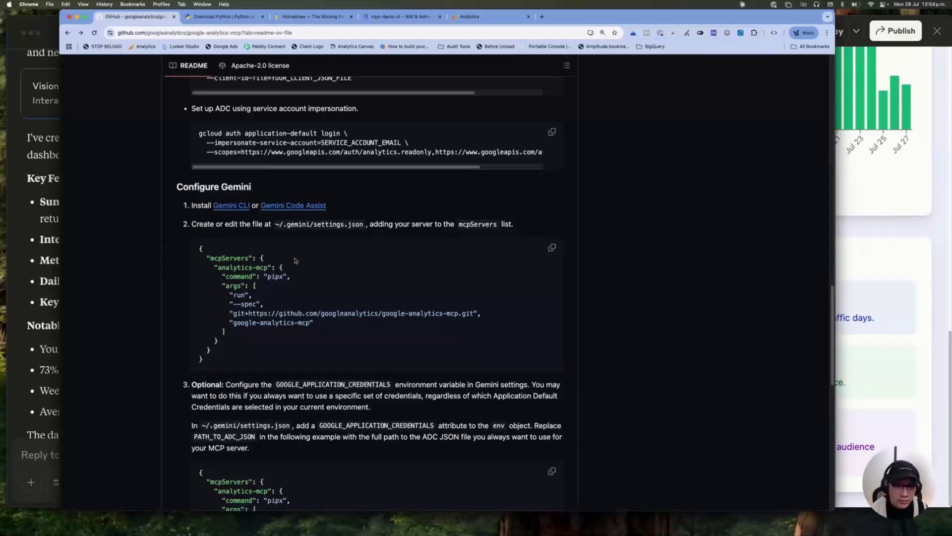
scroll(295, 262, "down", 4)
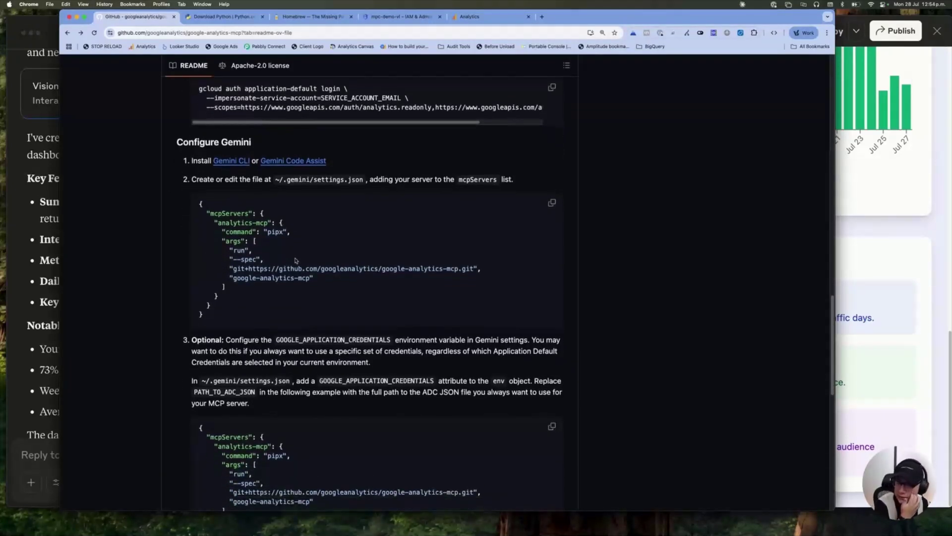
scroll(295, 260, "down", 5)
scroll(278, 276, "up", 2)
scroll(263, 290, "down", 1)
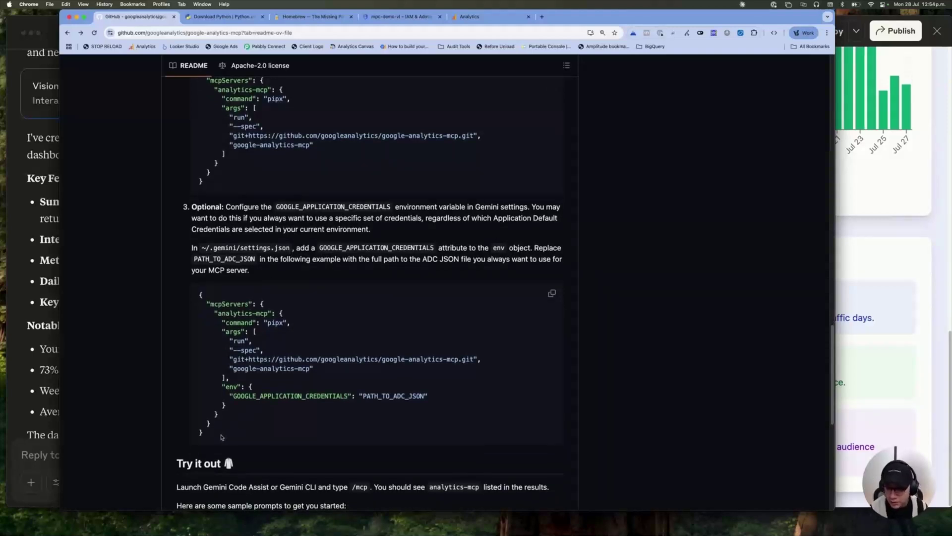
scroll(317, 337, "down", 3)
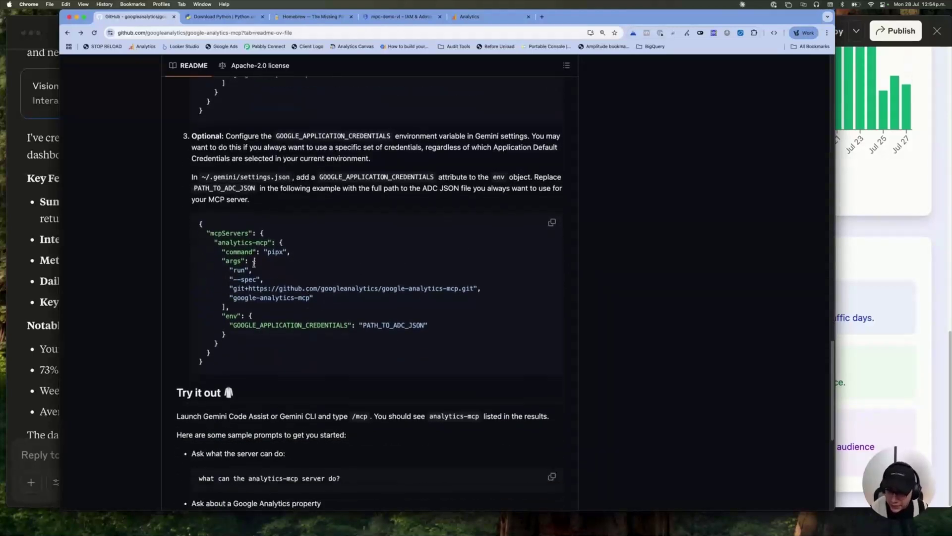
scroll(227, 233, "up", 3)
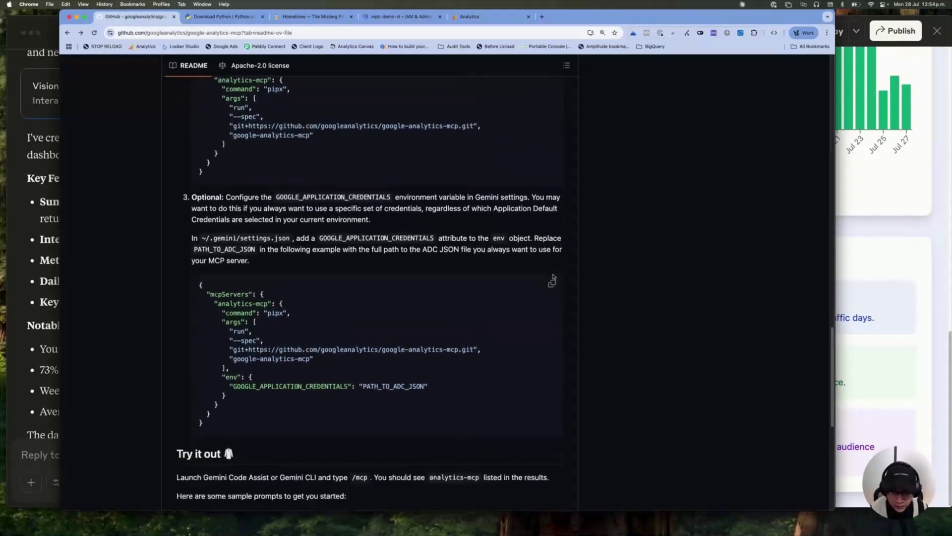
Copy the README's mcpServers example containing the GOOGLE_APPLICATION_CREDENTIALS attribute and switch to Claude
scroll(325, 331, "down", 1)
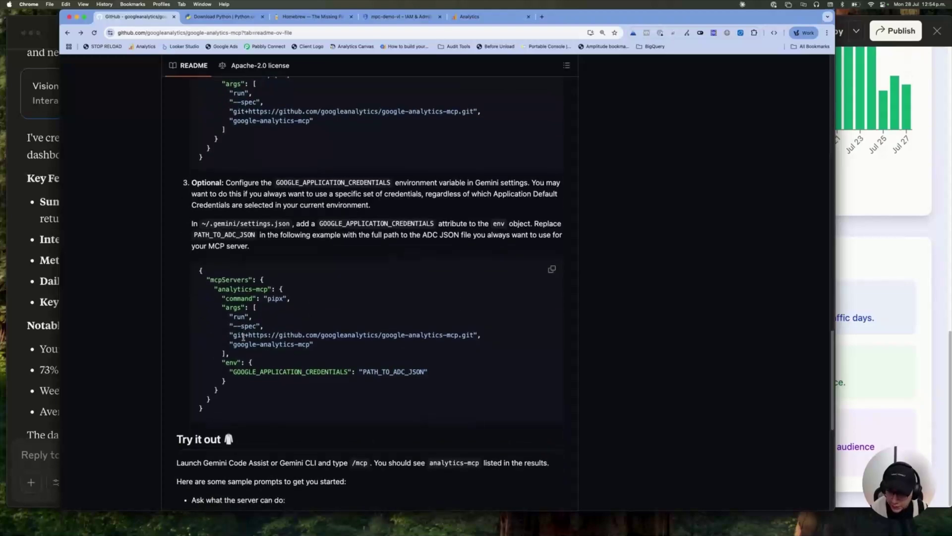
left_click(552, 271)
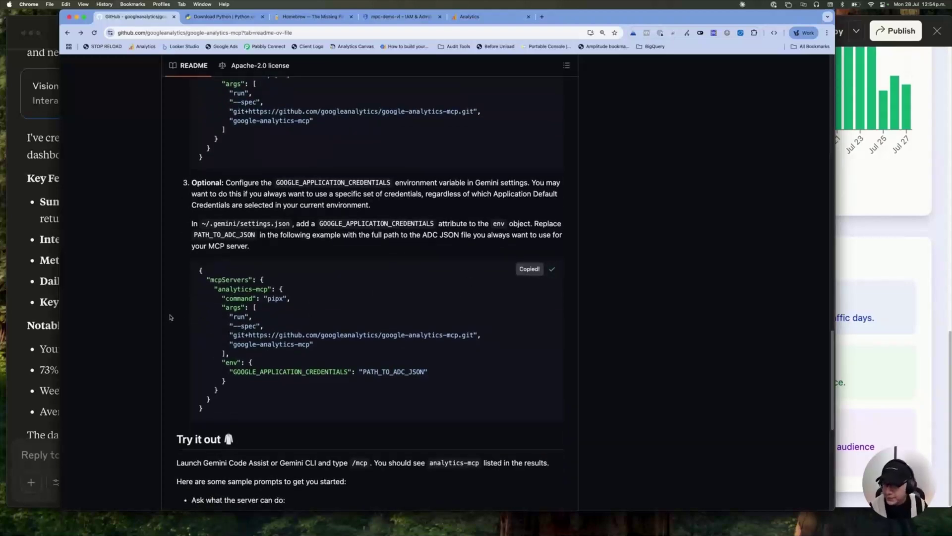
left_click(48, 69)
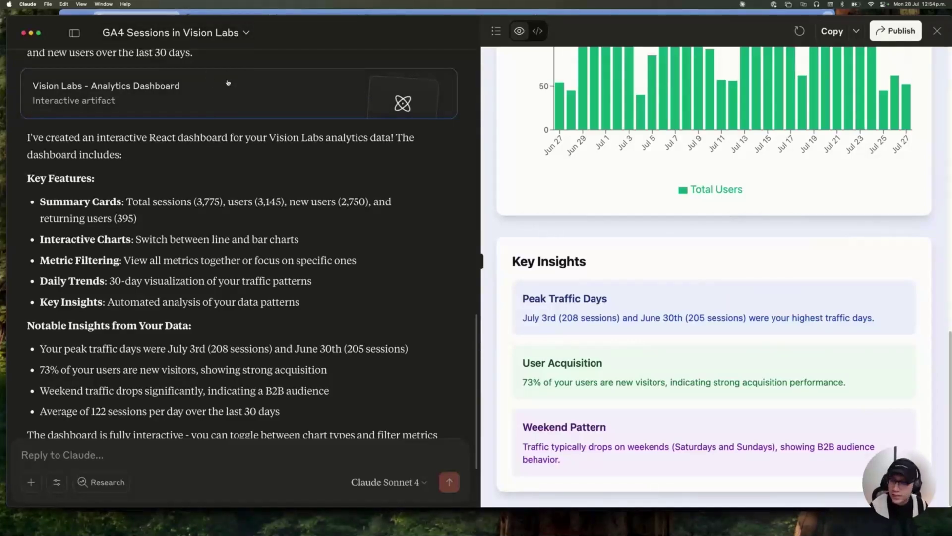
Open Claude's developer settings for local MCP servers and open claude_desktop_config.json in the code editor
left_click(32, 6)
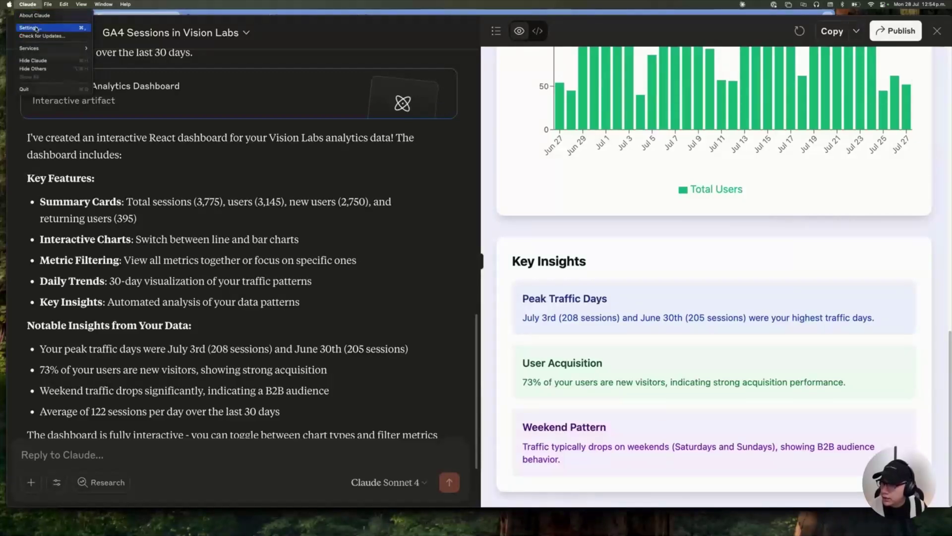
left_click(36, 28)
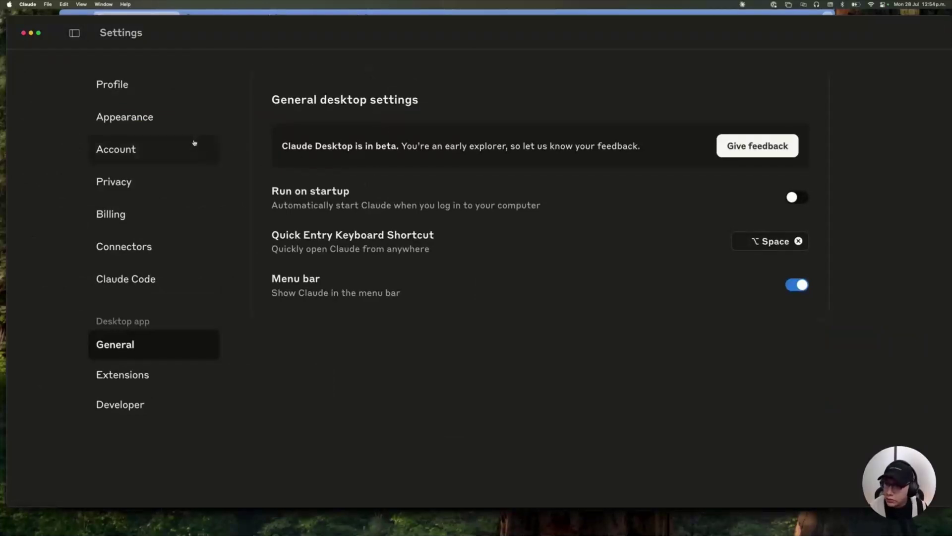
left_click(132, 406)
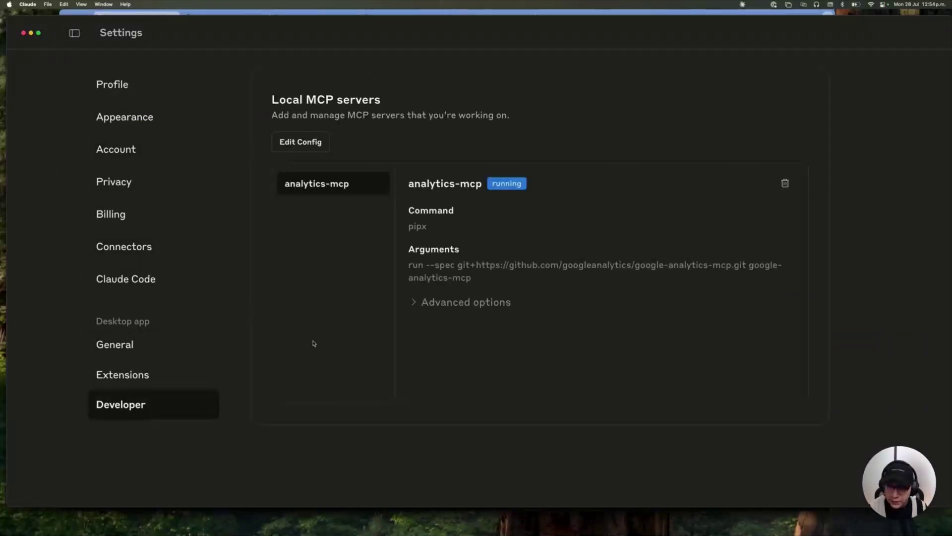
left_click(306, 149)
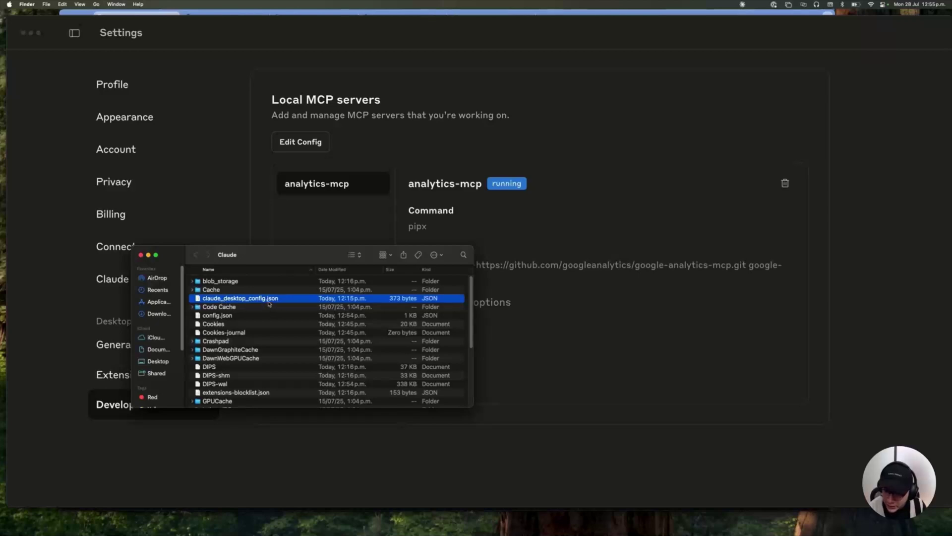
double_click(240, 299)
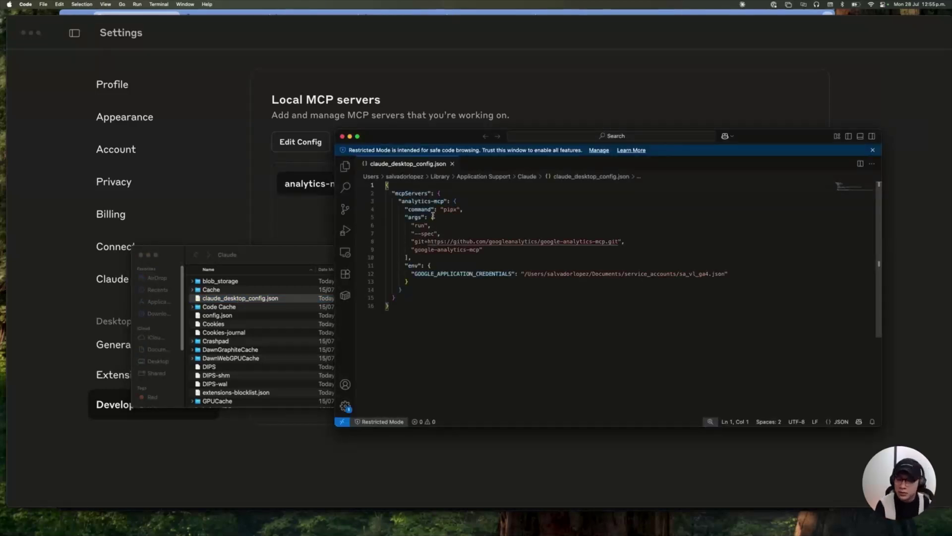
Try replacing only the analytics-mcp block inside mcpServers with the copied configuration, and undo the paste
left_click(406, 291)
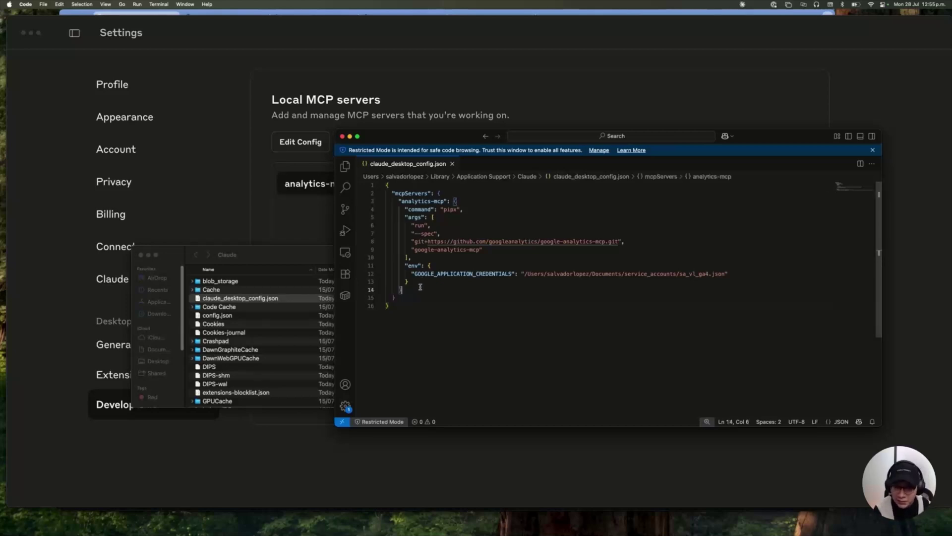
left_click_drag(420, 286, 372, 203)
key("BackSpace")
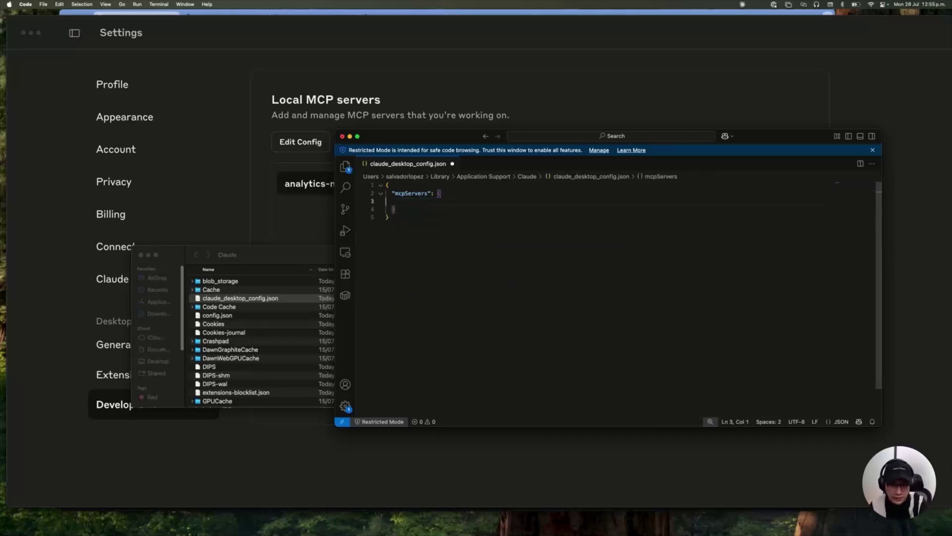
key("super+v")
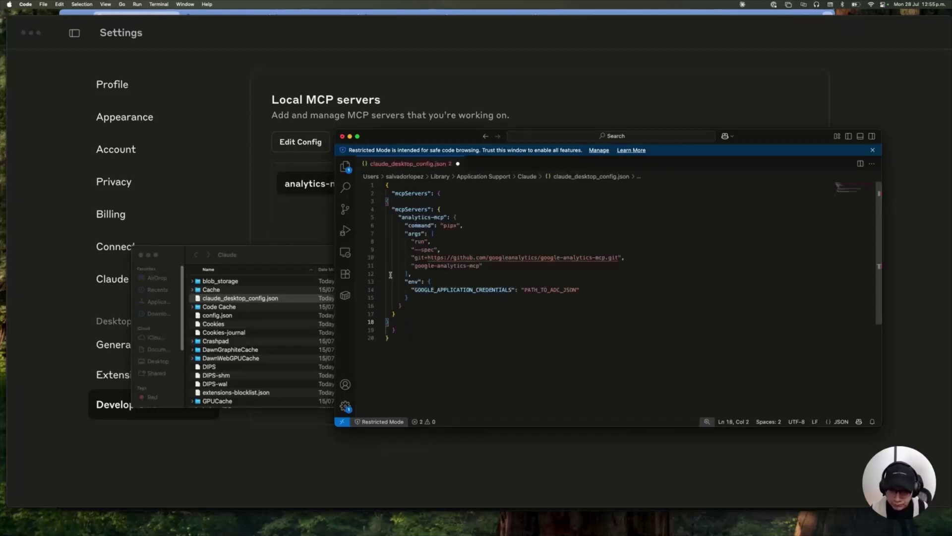
key("super+z")
Replace the whole config with the copied example, point GOOGLE_APPLICATION_CREDENTIALS to sa_vl_ga4.json in Documents/service_accounts, save, and close the editor and Finder windows
key("super+a")
key("super+v")
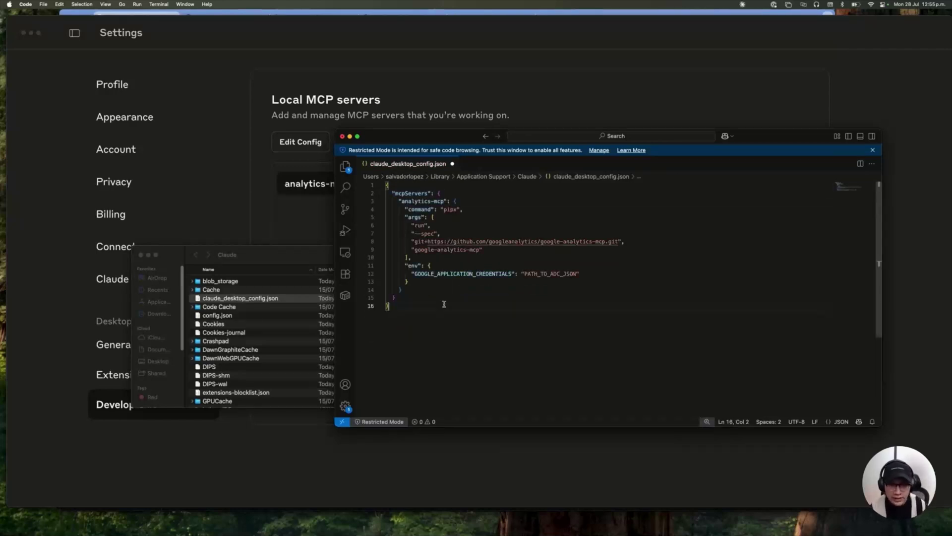
double_click(539, 274)
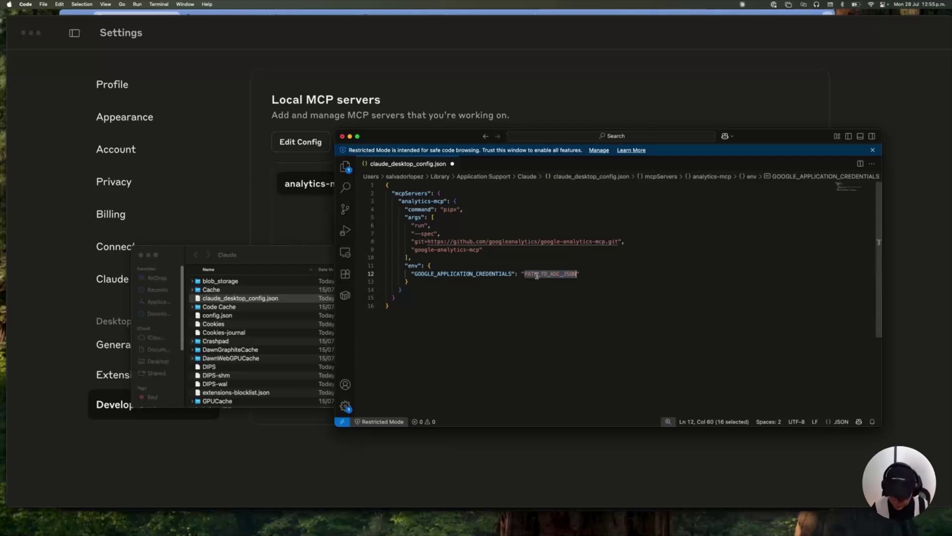
key("super+v")
key("super+a")
key("super+s")
left_click(460, 316)
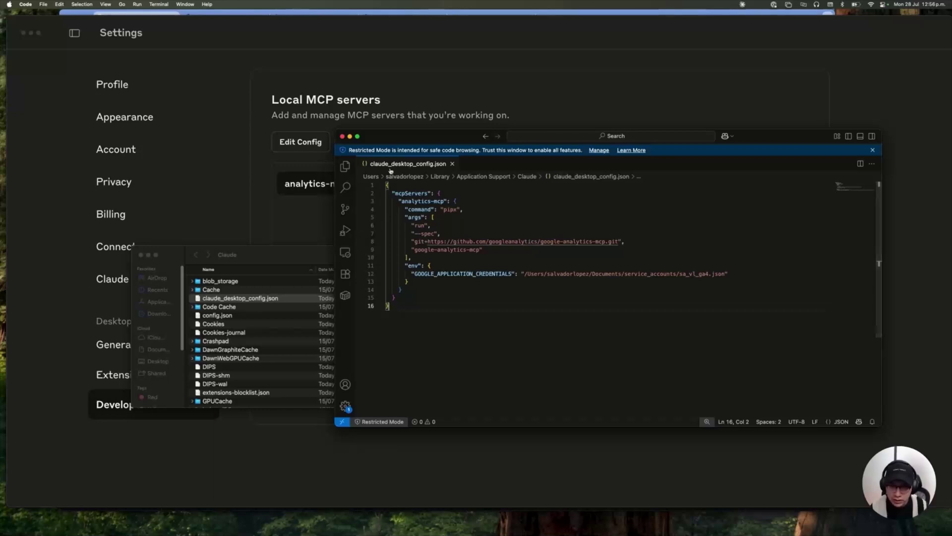
left_click(342, 136)
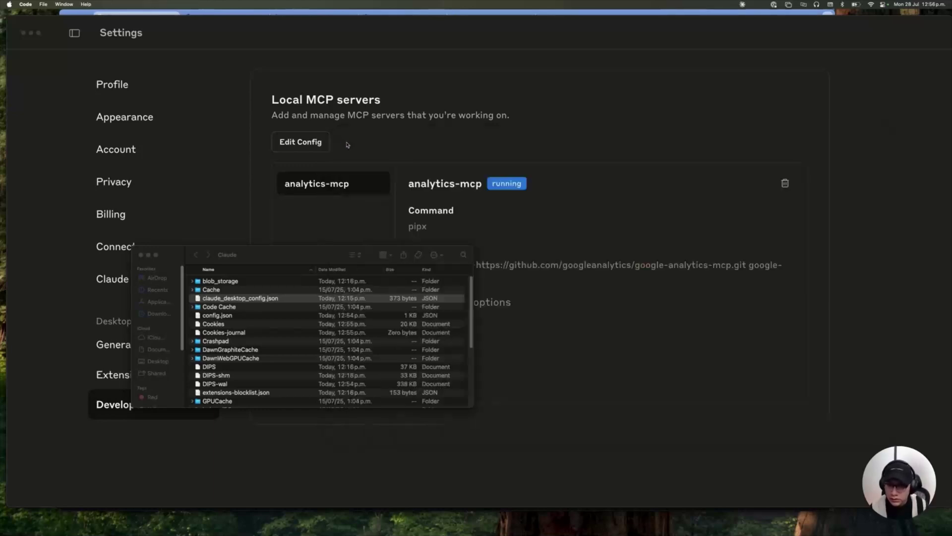
left_click(141, 255)
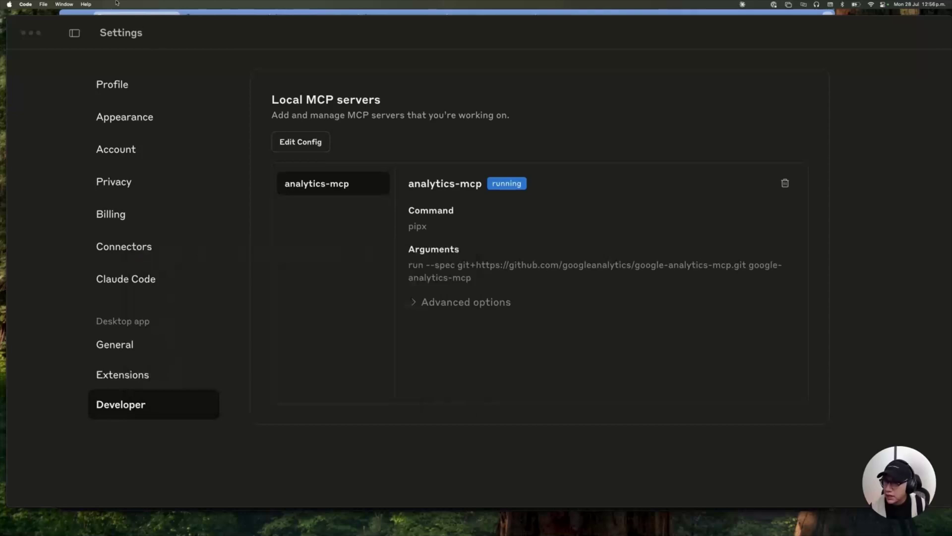
Close Claude and launch it again so that it loads the saved MCP configuration
left_click(25, 5)
left_click(40, 48)
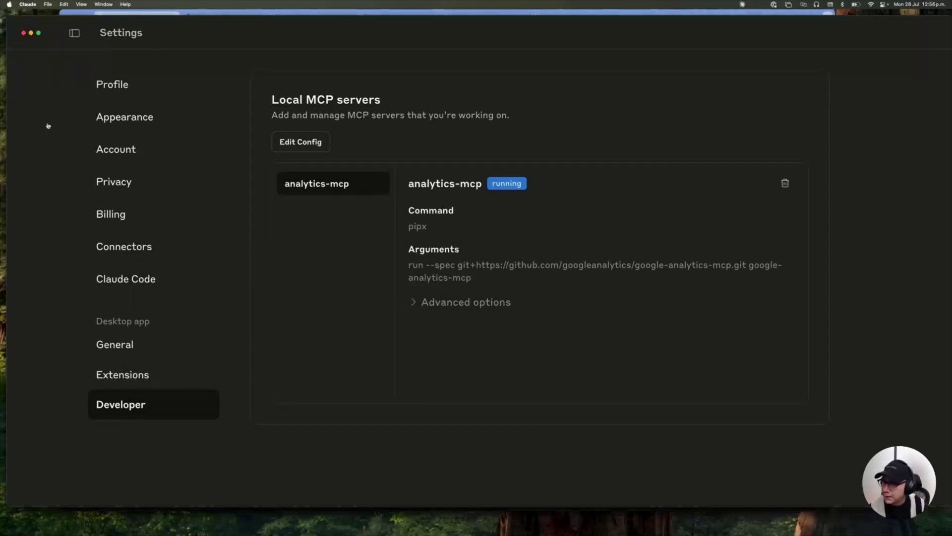
left_click(31, 32)
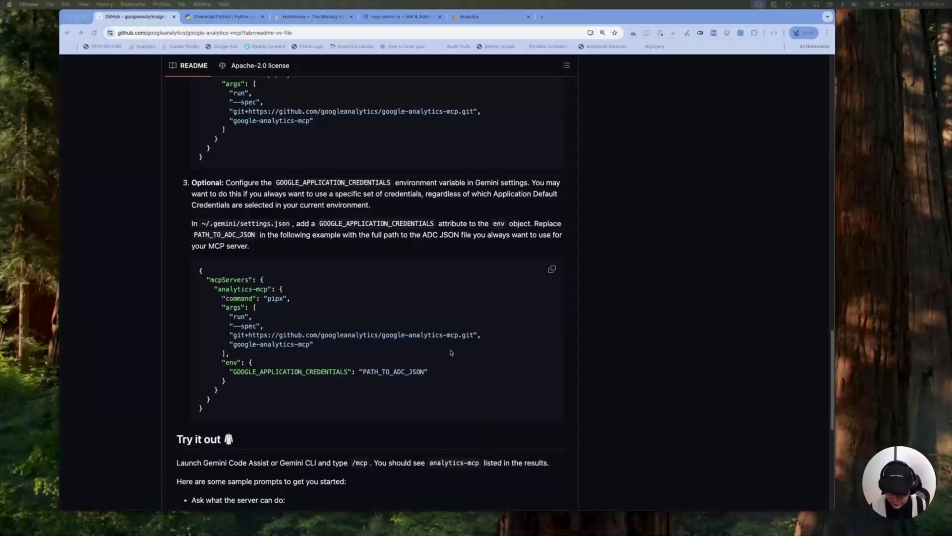
key("super+space")
type("clo")
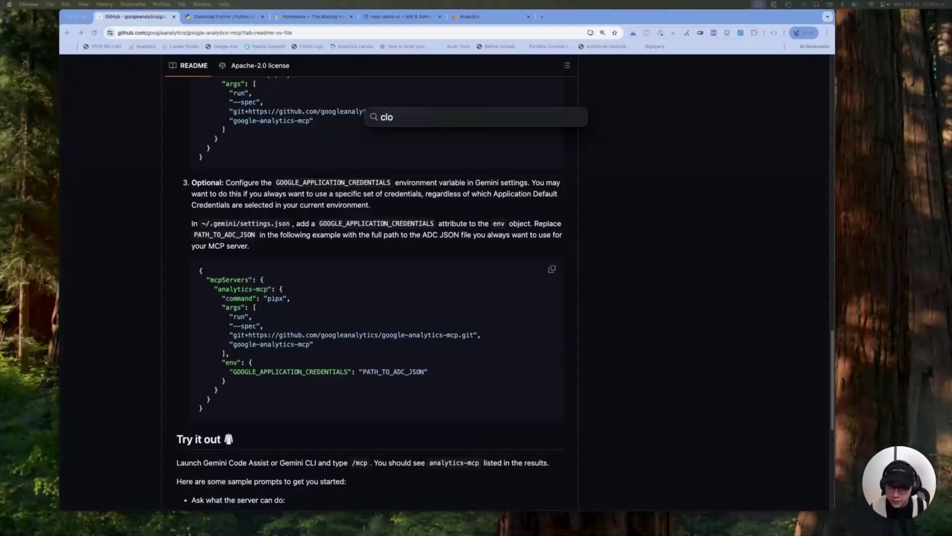
key("Return")
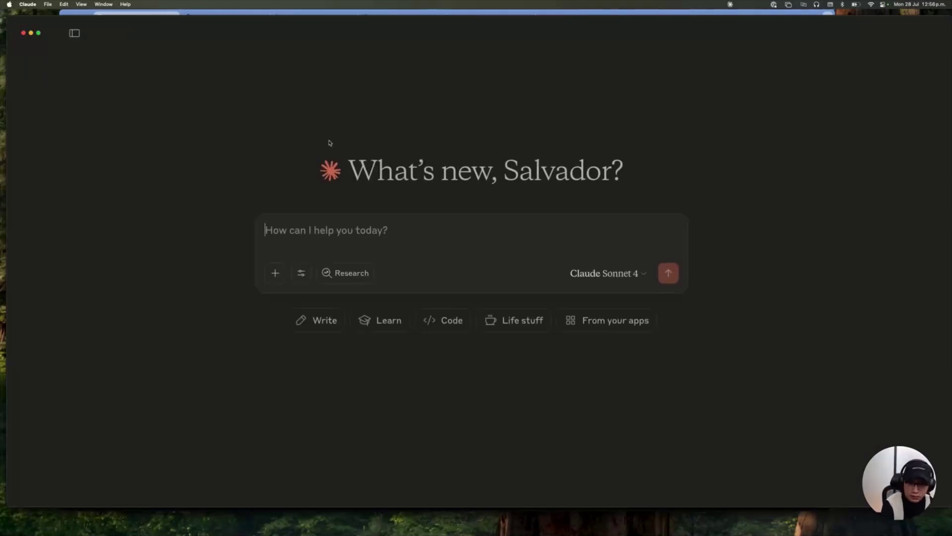
Examine the tools offered by the analytics-mcp connector in the new chat's search and tools list, then close the list
left_click(303, 276)
scroll(387, 387, "down", 2)
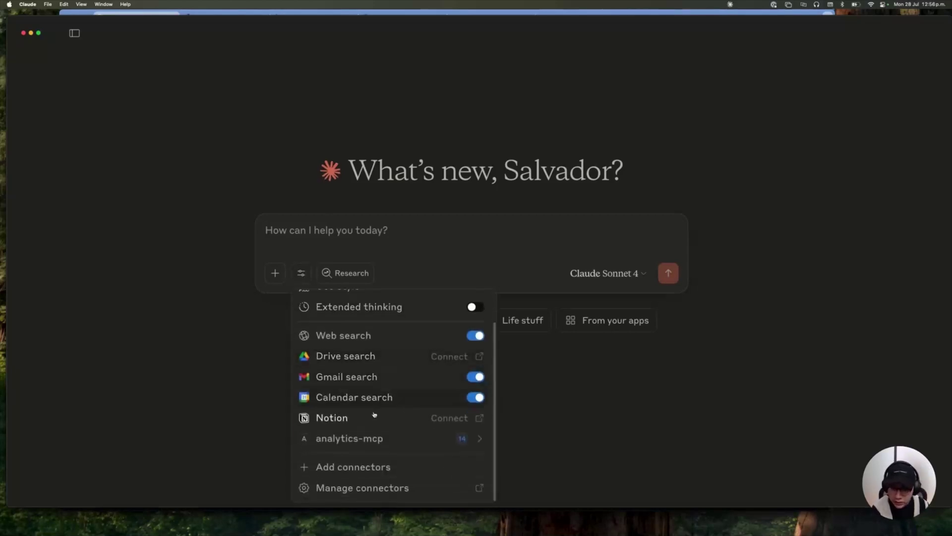
left_click(375, 441)
scroll(366, 359, "down", 3)
scroll(366, 359, "up", 2)
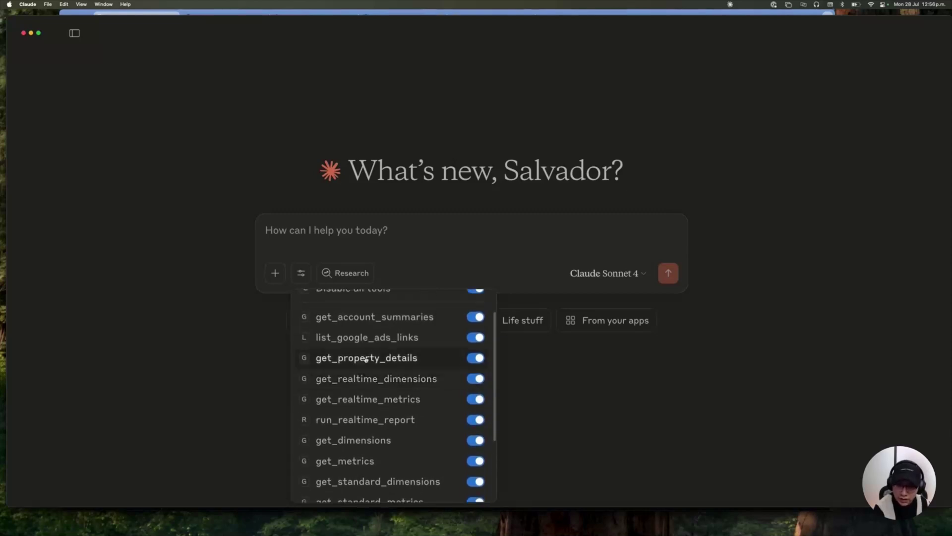
scroll(366, 359, "down", 2)
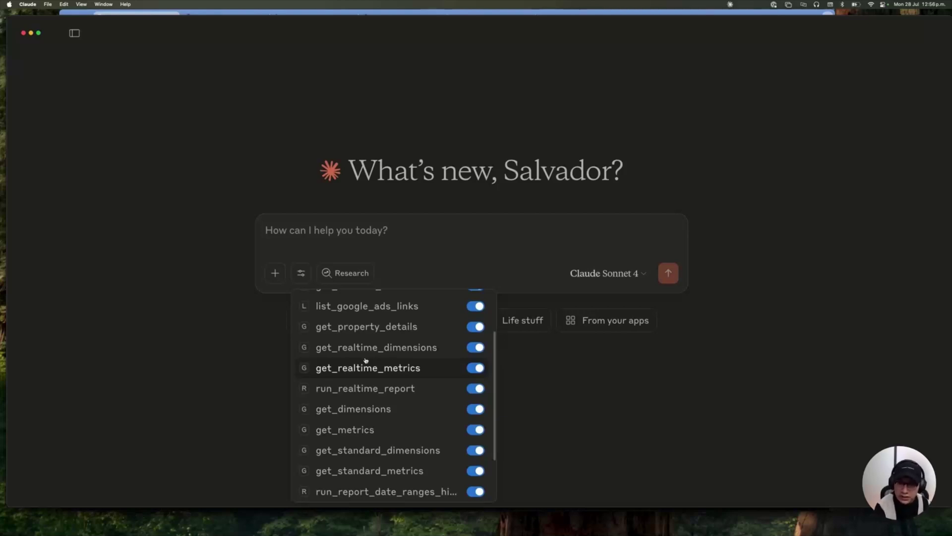
scroll(366, 360, "down", 3)
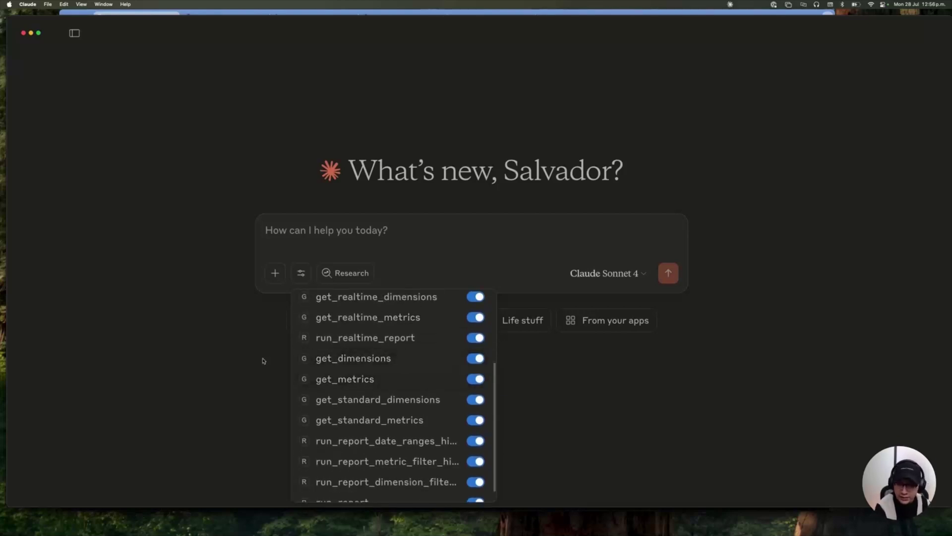
key("Escape")
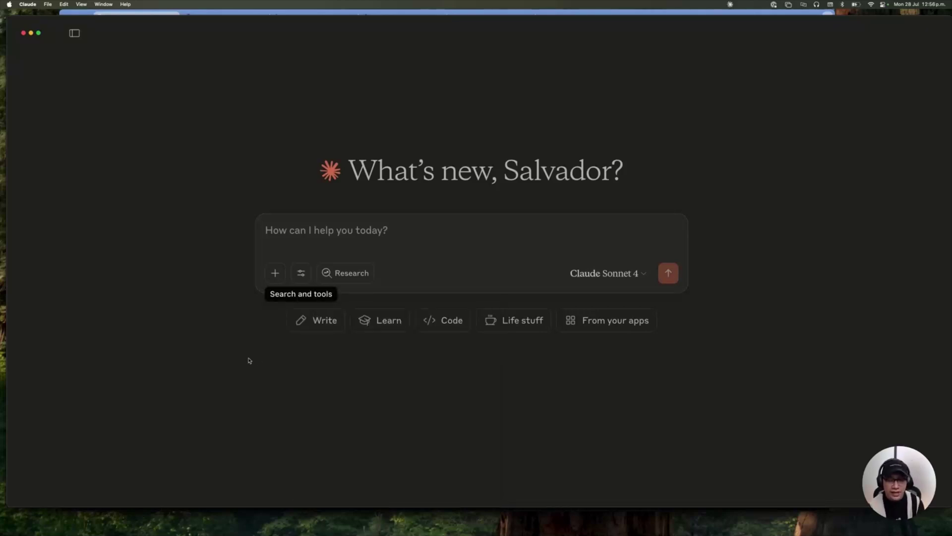